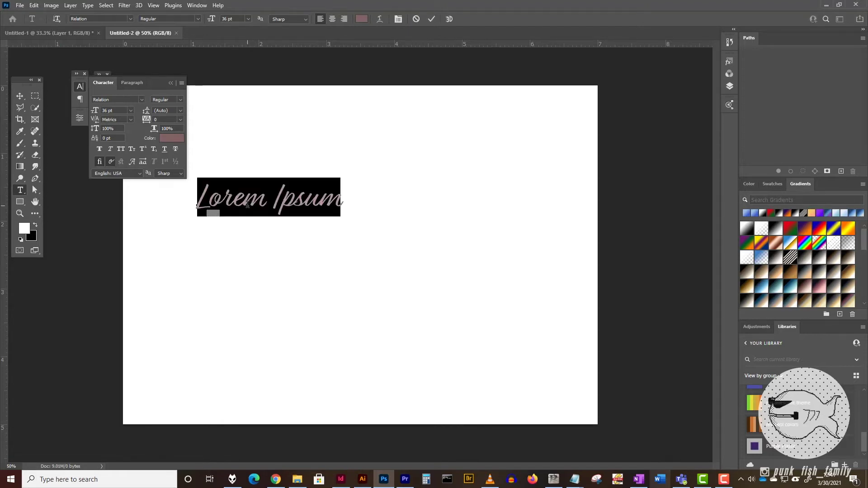
Replace the placeholder text with "Liquid Effect" and set its font size to 72 pt.
type("Liquid E")
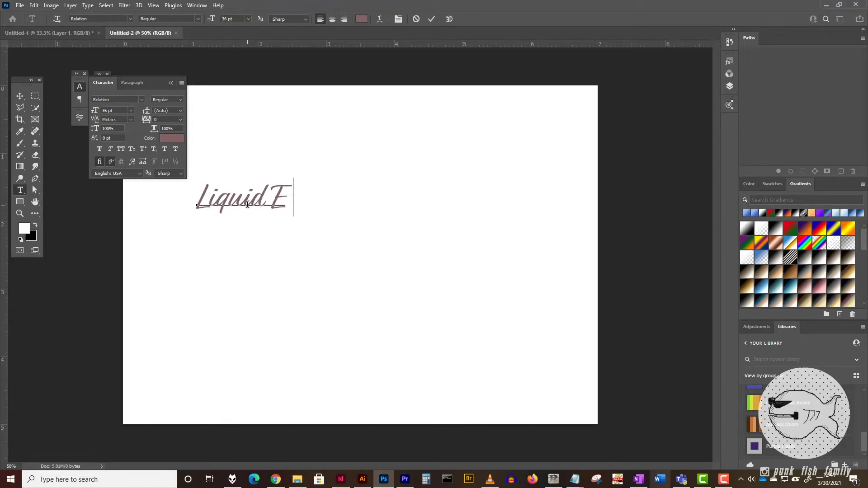
type("ffect")
key("ctrl+a")
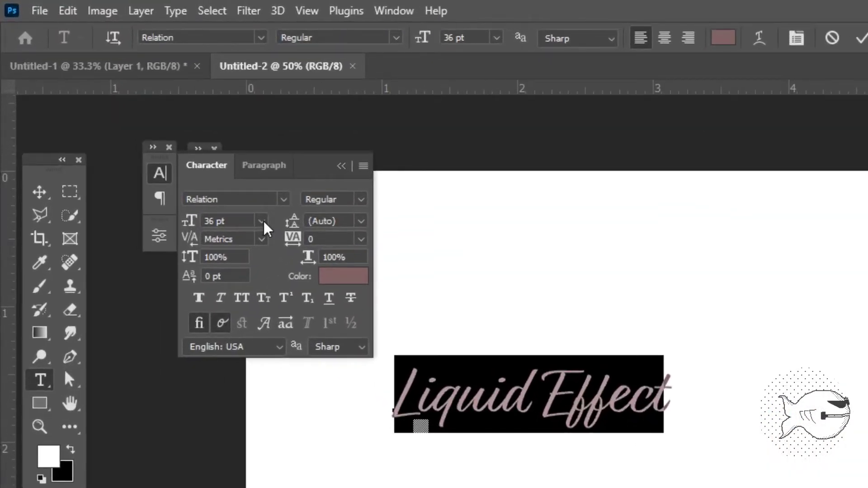
left_click(138, 118)
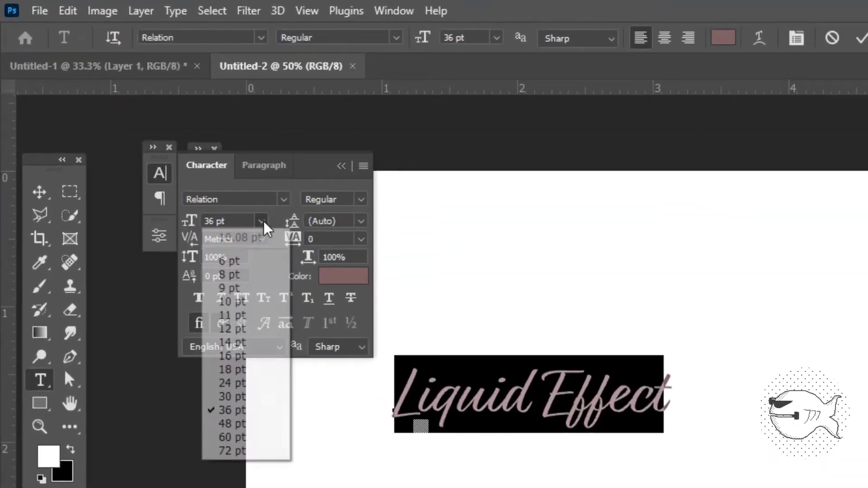
left_click(252, 449)
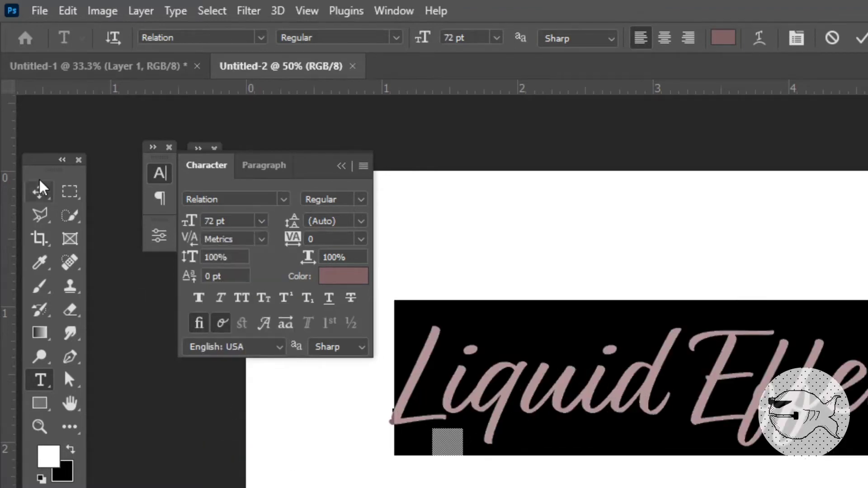
Reposition the Liquid Effect text and scale it proportionally to about 159% so it nearly spans the canvas width.
left_click(41, 194)
left_click_drag(795, 435, 781, 473)
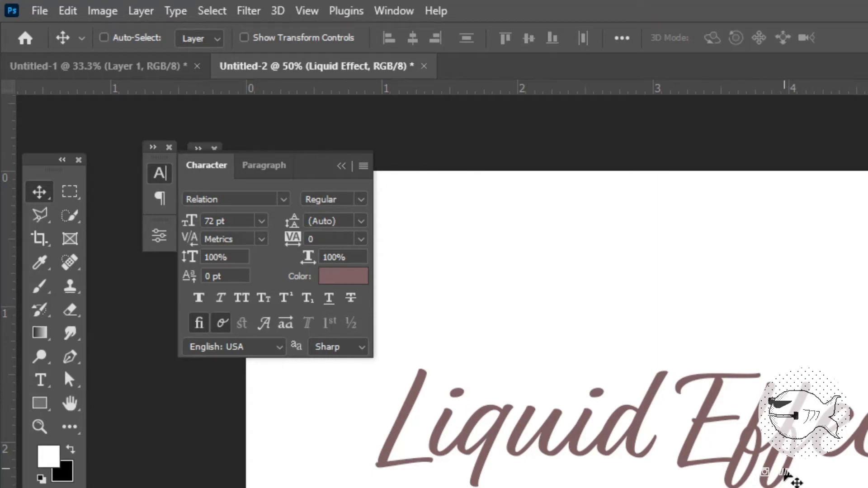
key("ctrl")
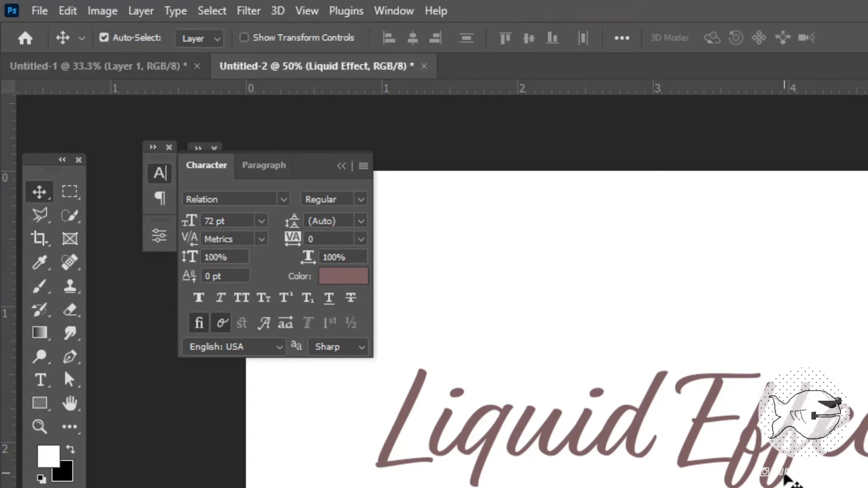
key("ctrl+t")
left_click_drag(859, 485, 867, 487)
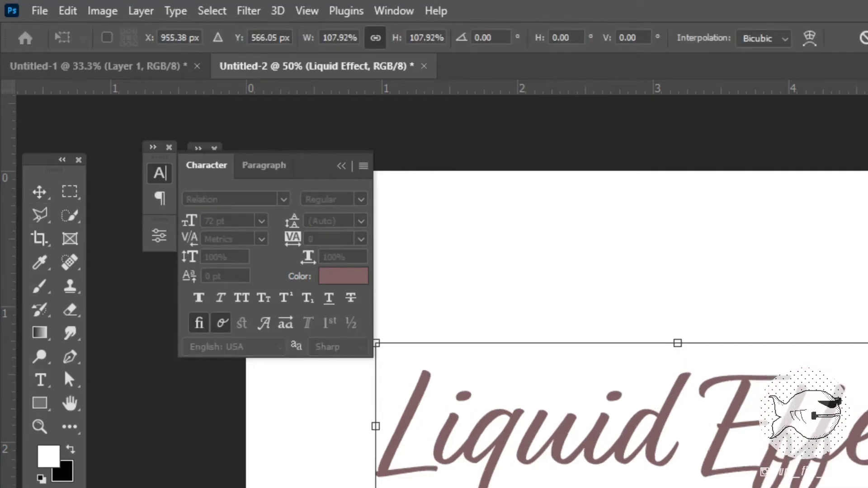
left_click_drag(494, 257, 585, 282)
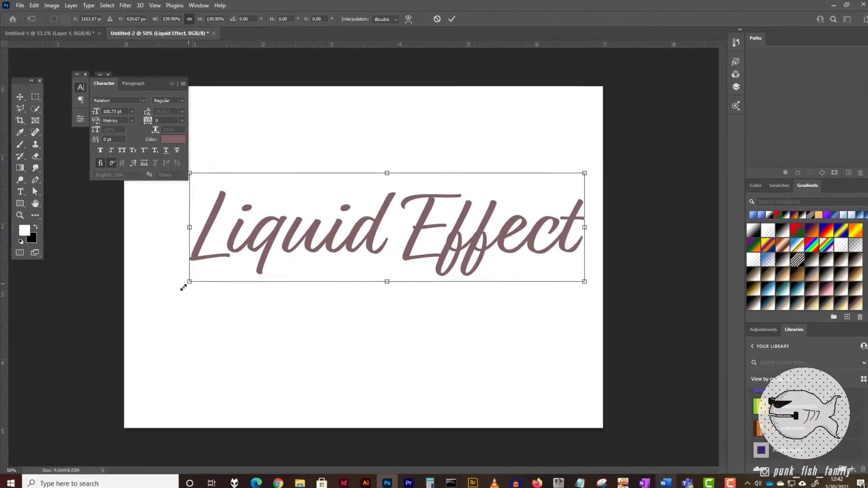
left_click_drag(183, 288, 132, 302)
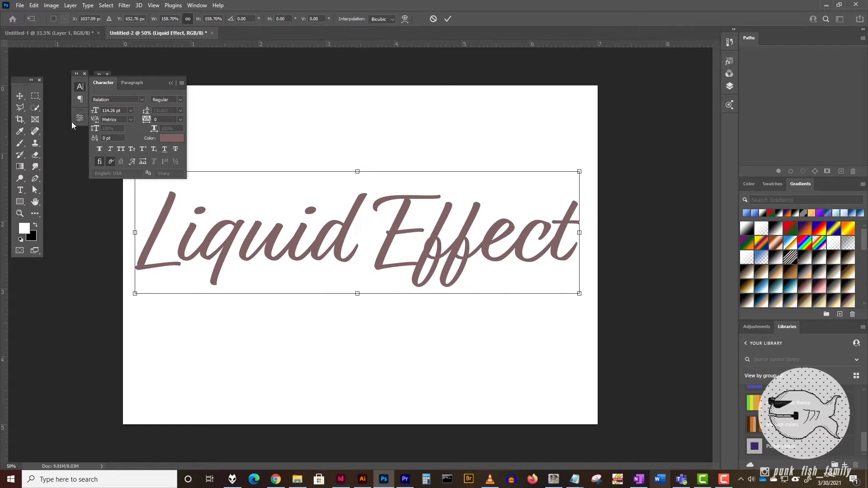
left_click(20, 96)
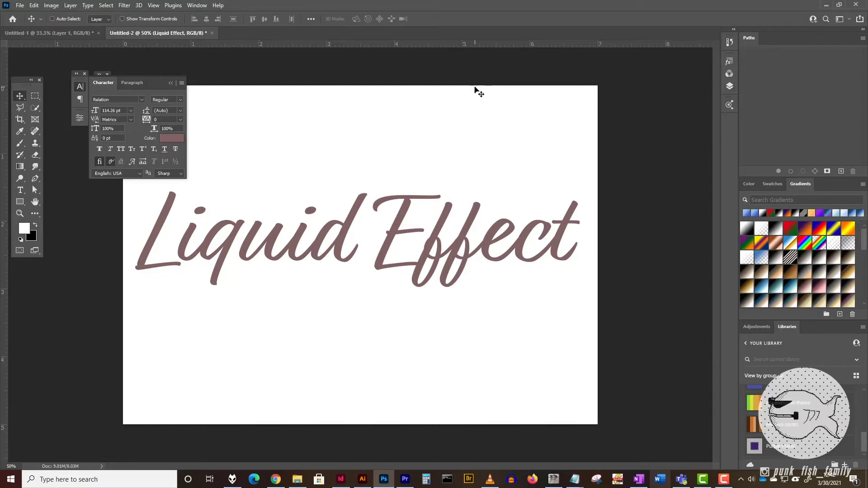
Add a Bevel & Emboss effect to the Liquid Effect layer using Inner Bevel, Chisel Hard, 380% depth, 5 px size and 11 px soften.
left_click(196, 6)
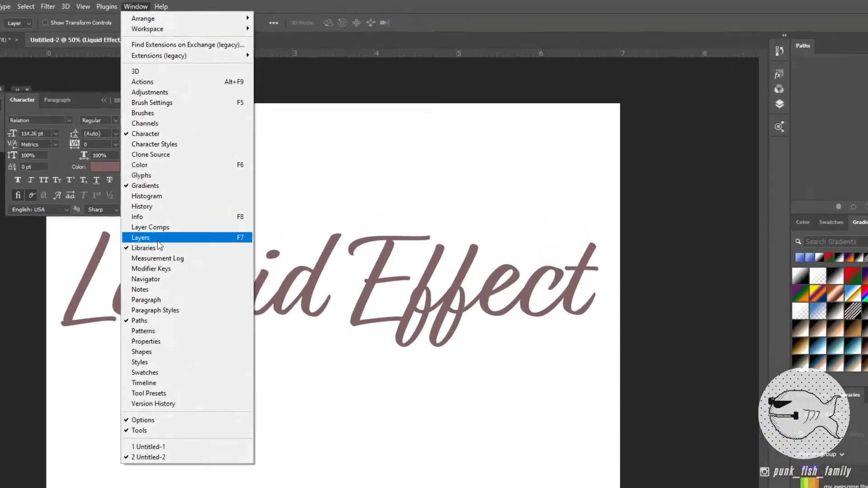
left_click(157, 240)
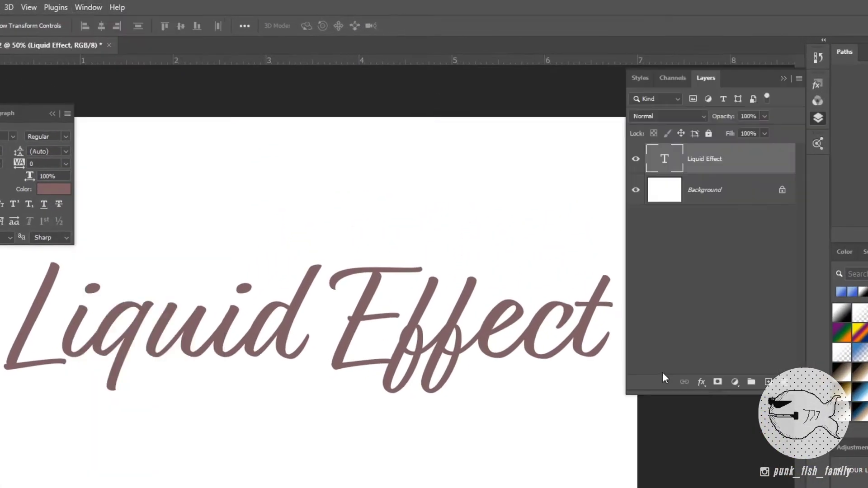
left_click(701, 384)
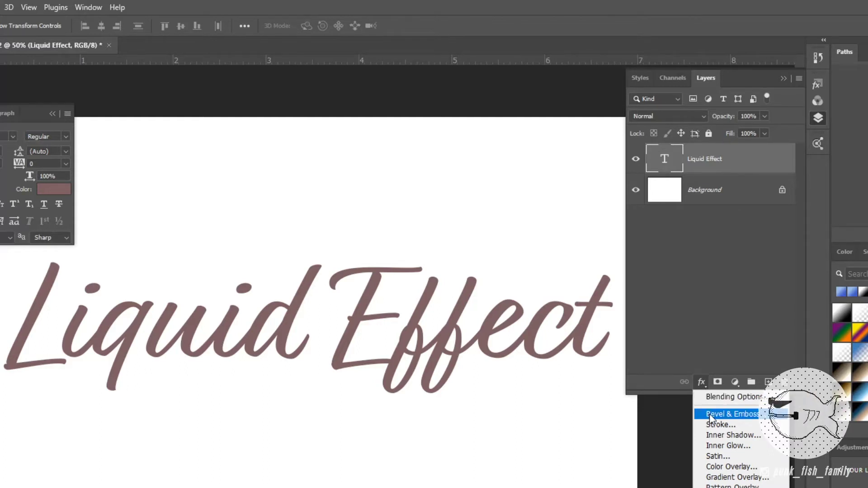
left_click(709, 414)
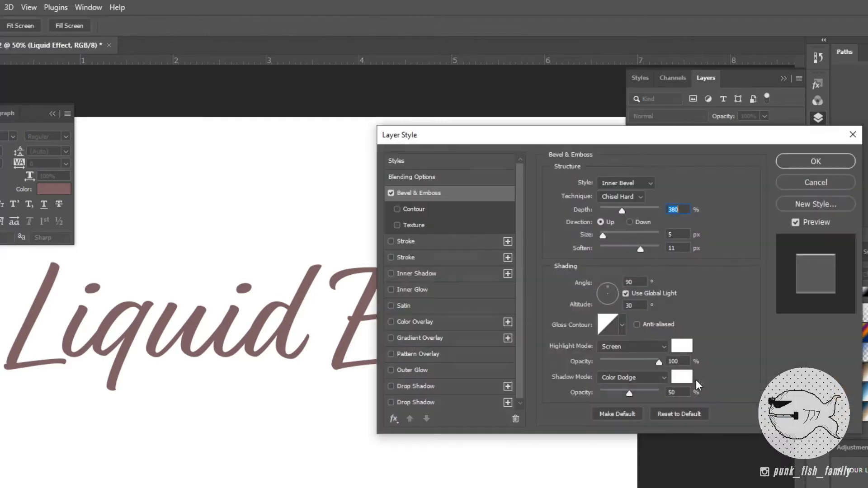
left_click_drag(520, 138, 531, 99)
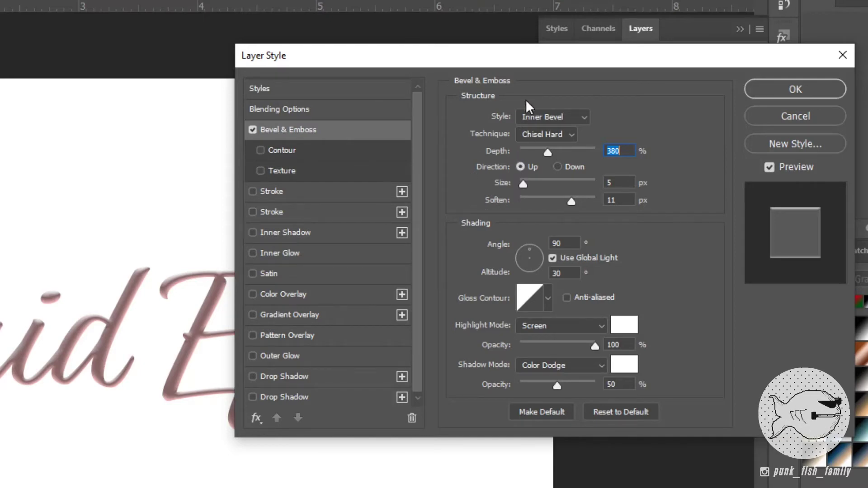
left_click_drag(536, 55, 527, 54)
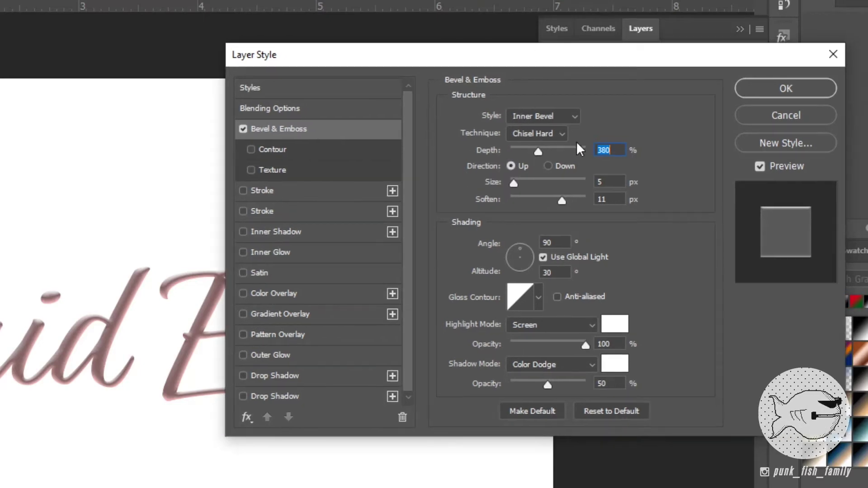
left_click(563, 131)
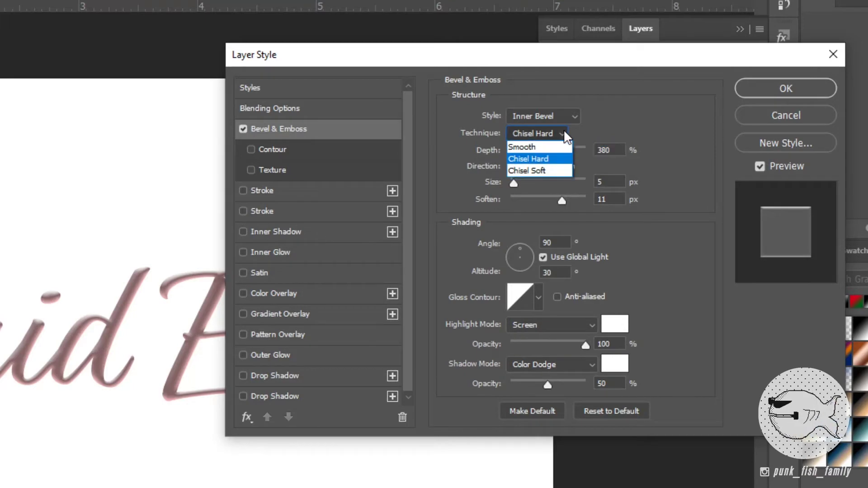
left_click(563, 131)
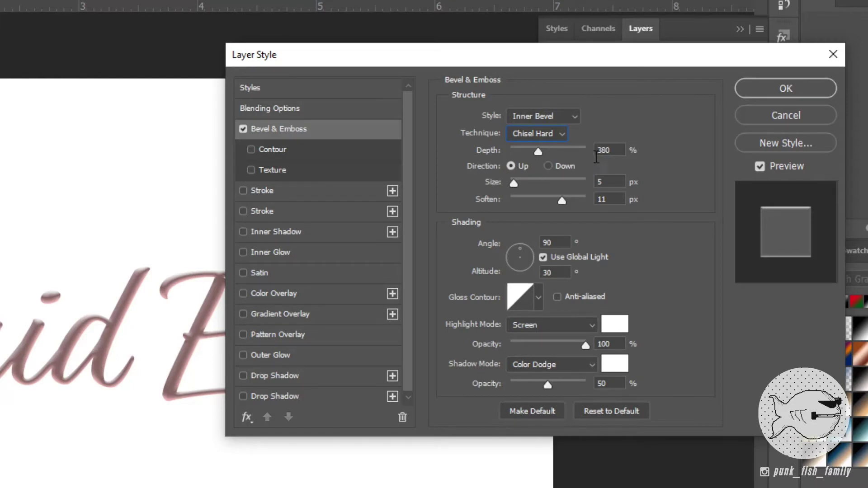
double_click(609, 151)
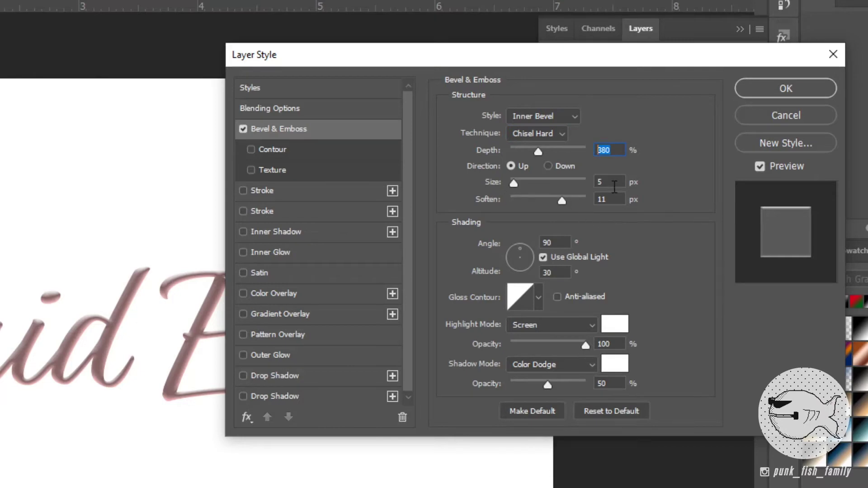
left_click_drag(609, 182, 577, 204)
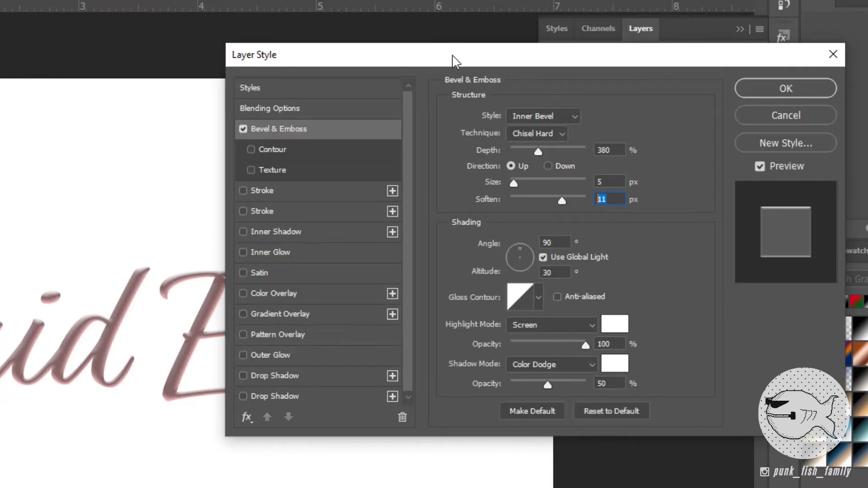
left_click_drag(453, 60, 519, 62)
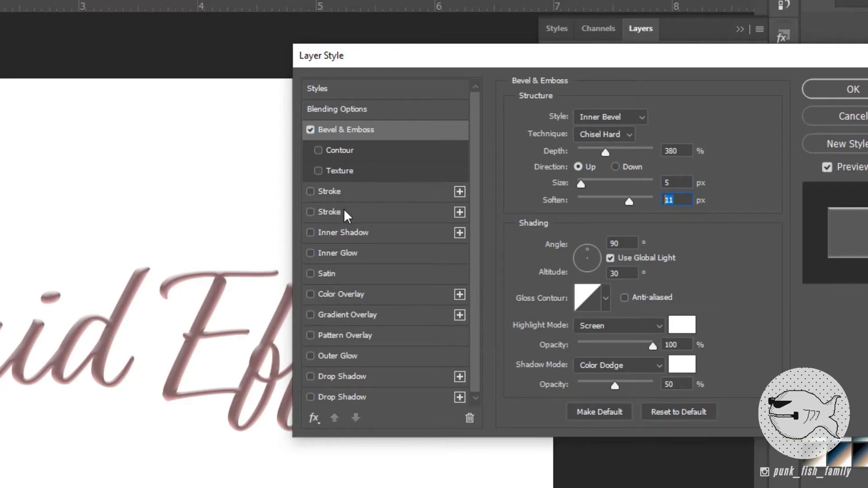
Add a black Multiply inner shadow to the text with 40% opacity, 5 px distance, 0% choke and 5 px size.
left_click(313, 232)
left_click(339, 232)
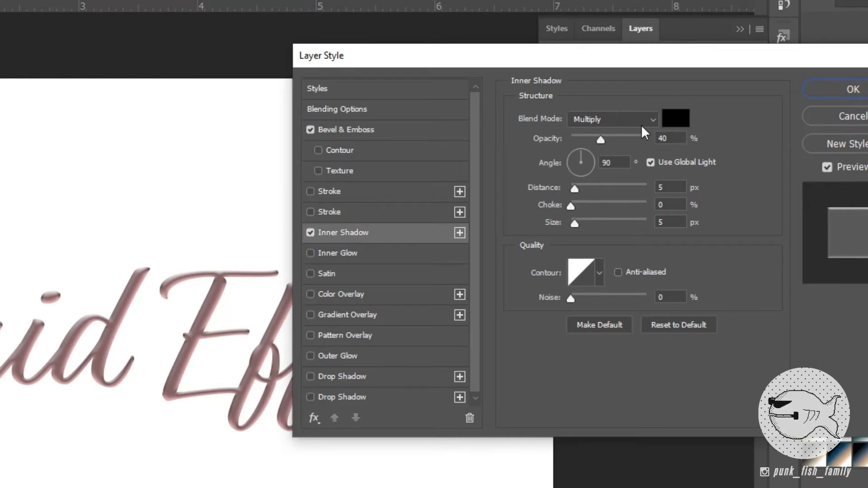
left_click(675, 123)
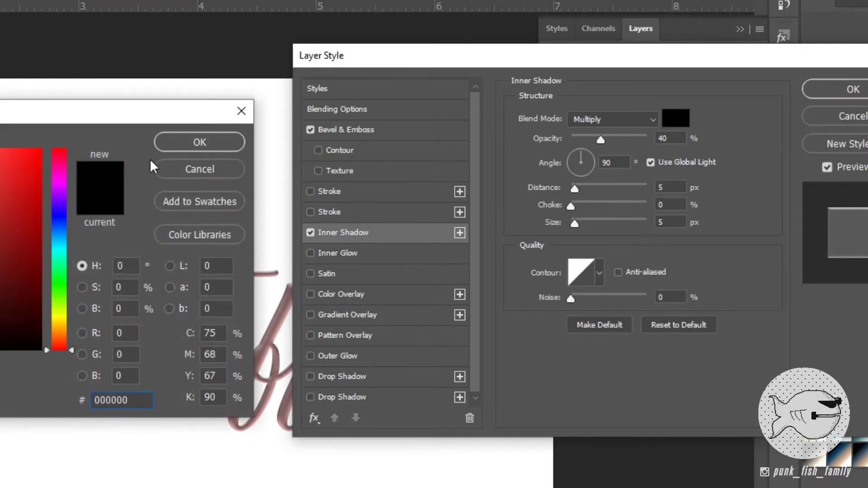
left_click(239, 142)
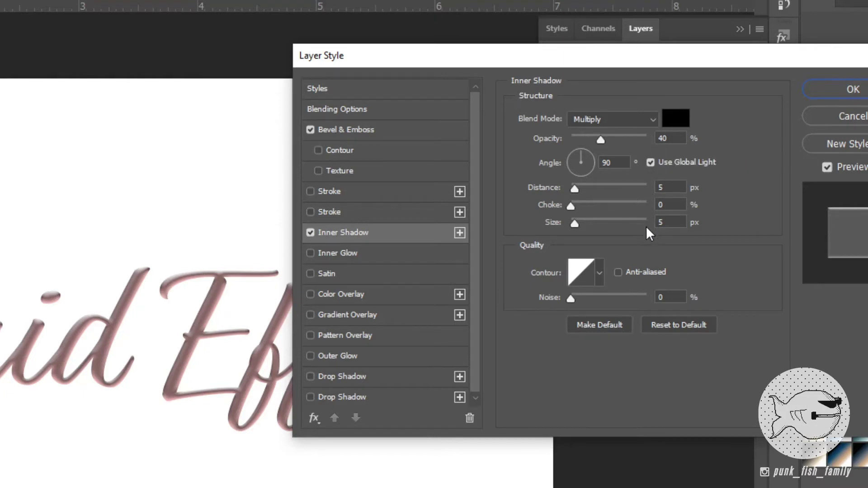
left_click_drag(673, 187, 649, 190)
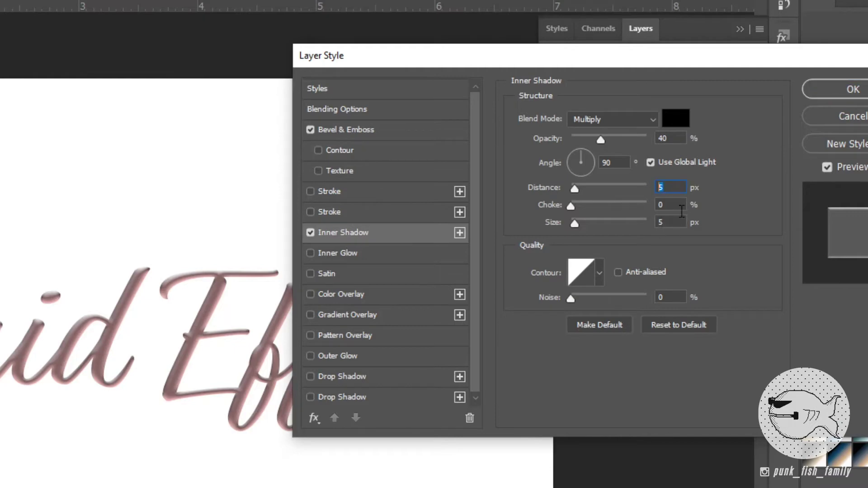
left_click(667, 206)
left_click_drag(676, 226, 634, 232)
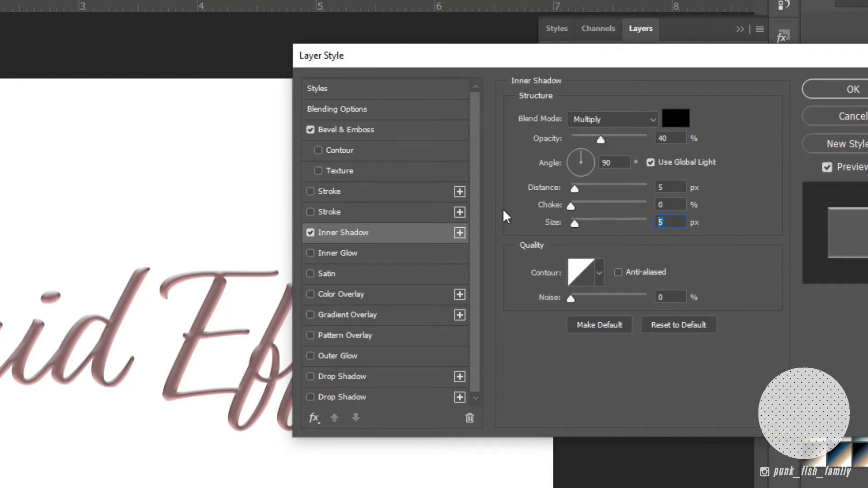
Add a black Multiply drop shadow with 75% opacity and a 45° global light angle, and apply the layer style.
left_click(338, 378)
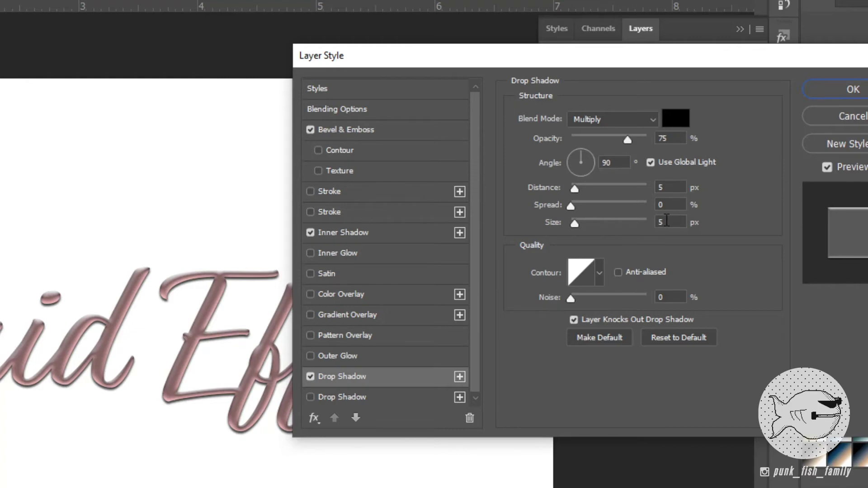
left_click(589, 153)
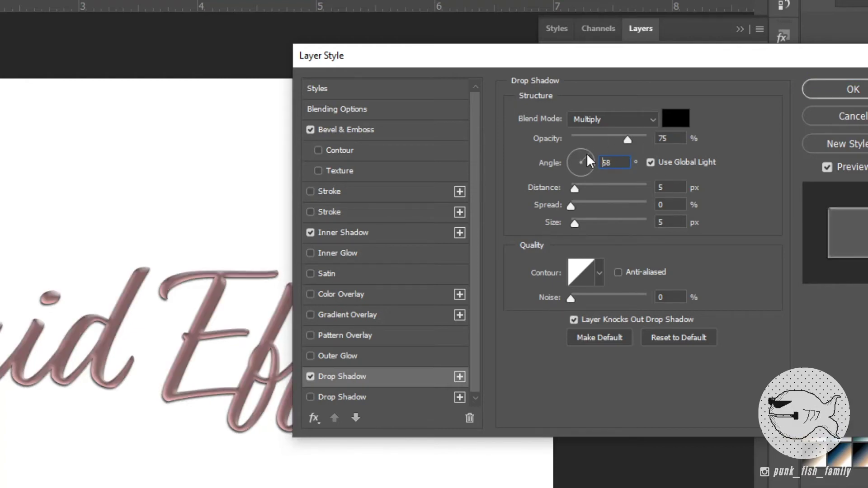
left_click(588, 155)
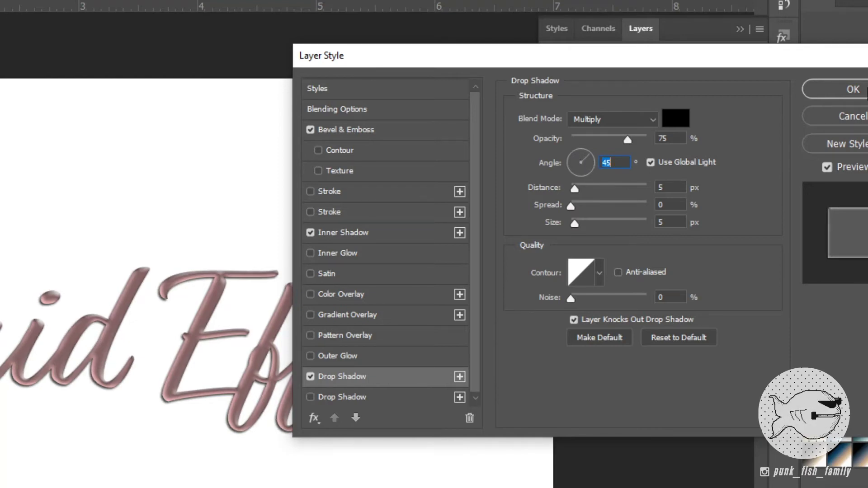
left_click(865, 90)
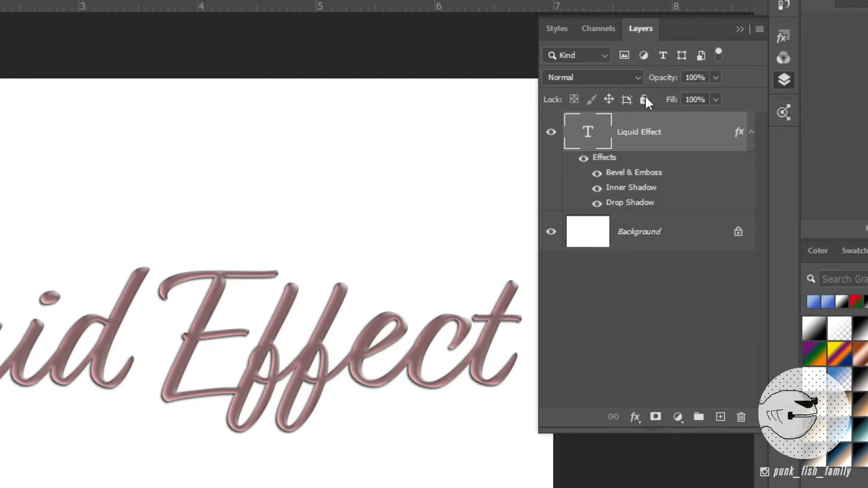
Reduce the Liquid Effect layer's fill to 0% and deselect the layer.
left_click(715, 100)
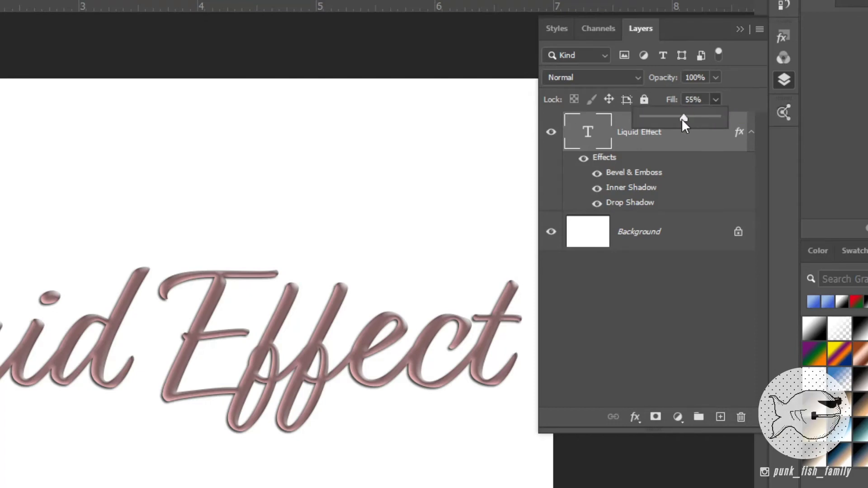
left_click_drag(682, 118, 636, 118)
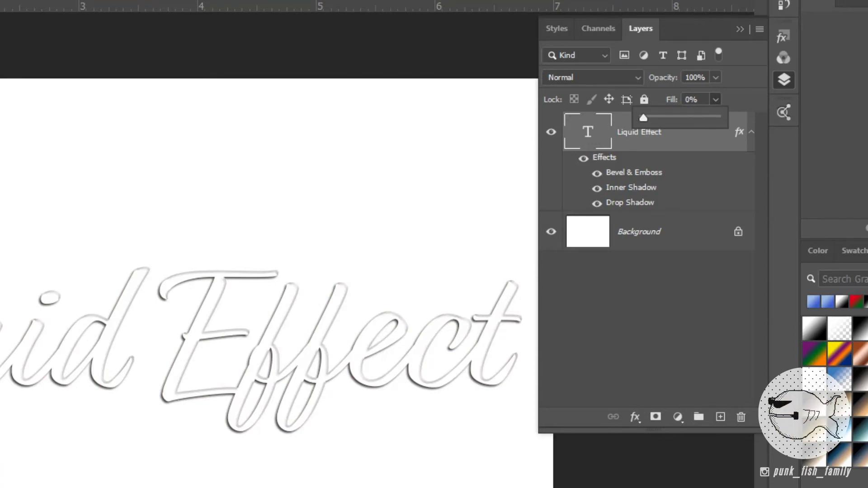
left_click(660, 327)
left_click(659, 326)
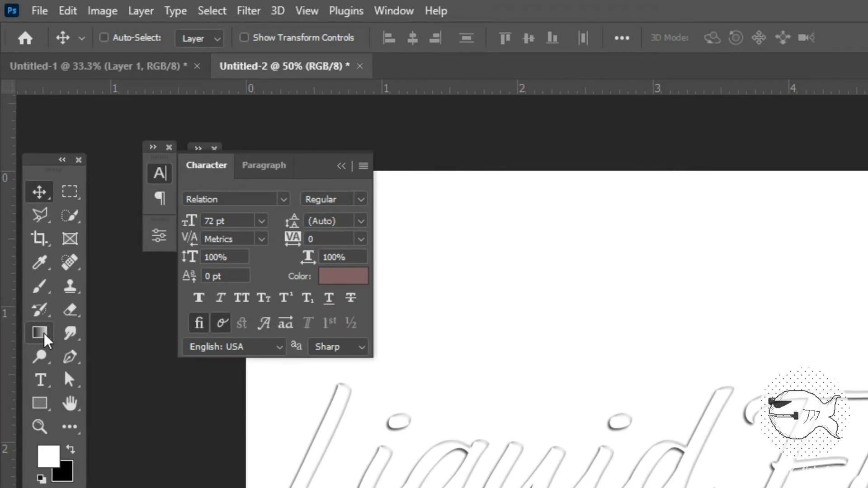
Edit the Gradient tool's blue gradient, recolouring its starting stop to a light sky blue with a hue of 200°.
left_click(44, 334)
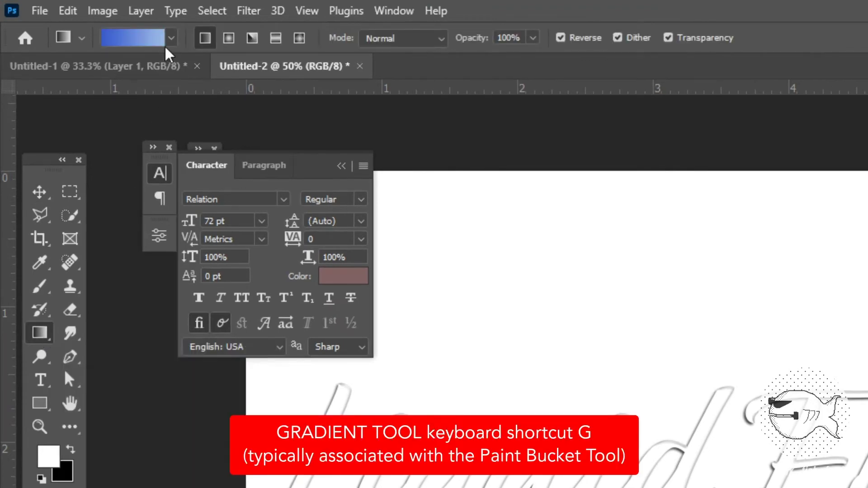
left_click_drag(40, 170, 60, 171)
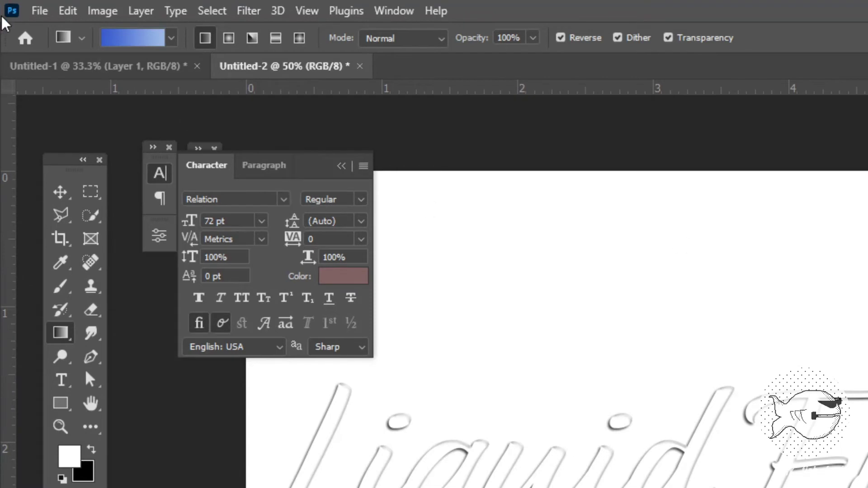
left_click(137, 39)
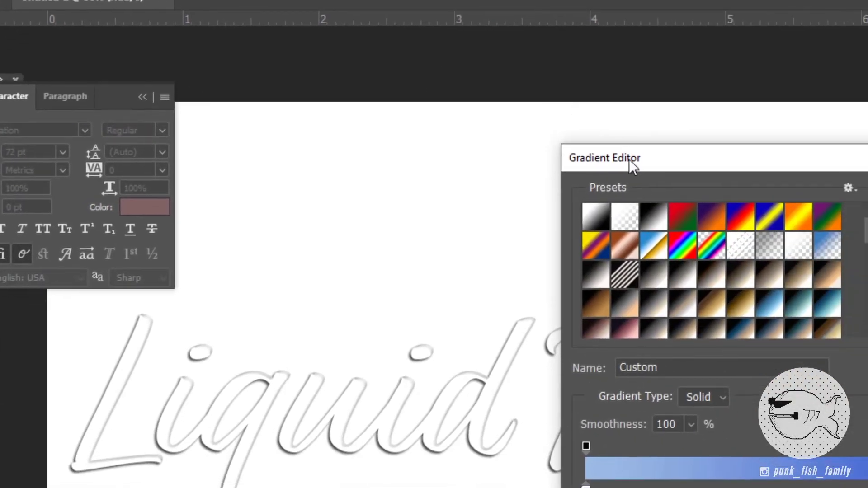
left_click_drag(631, 167, 369, 77)
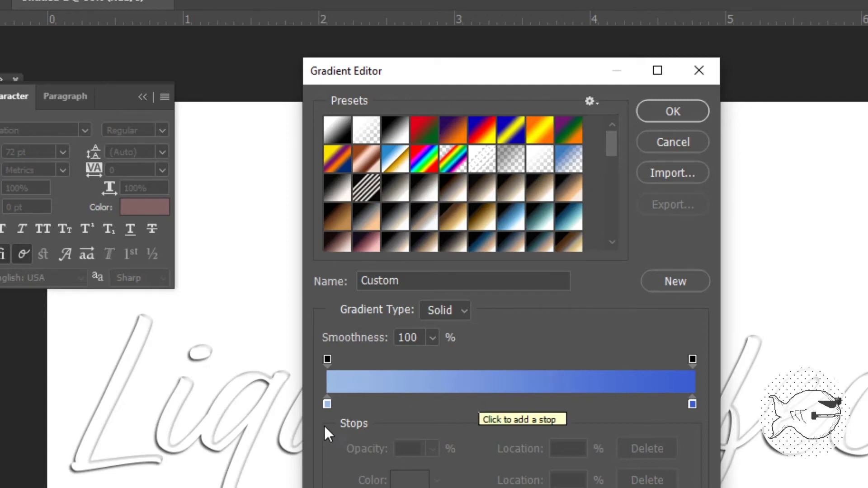
double_click(327, 404)
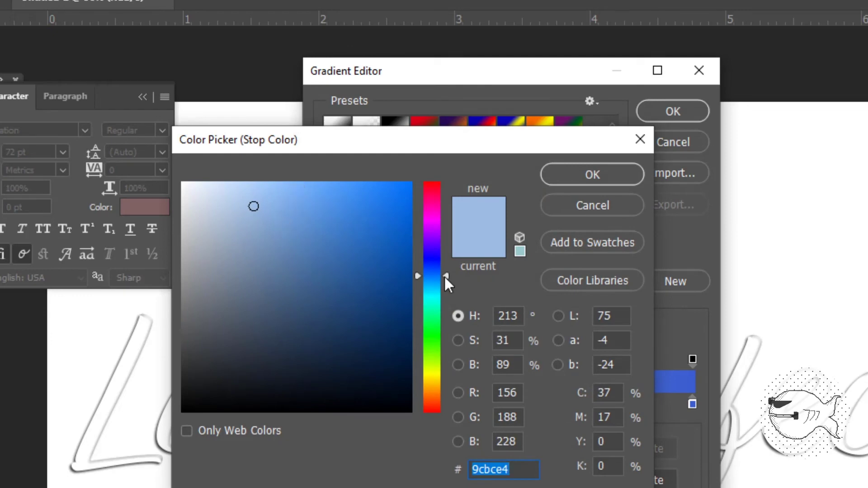
left_click_drag(445, 278, 446, 284)
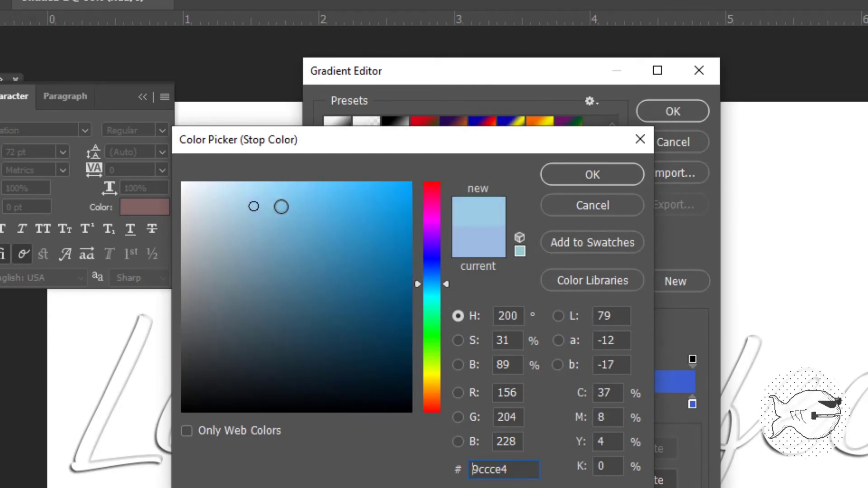
mouse_move(280, 204)
left_mouse_down()
mouse_move(294, 205)
mouse_move(286, 200)
left_mouse_up()
left_click(607, 180)
Set the gradient's end stop to the brighter blue 2278e2.
left_click(693, 404)
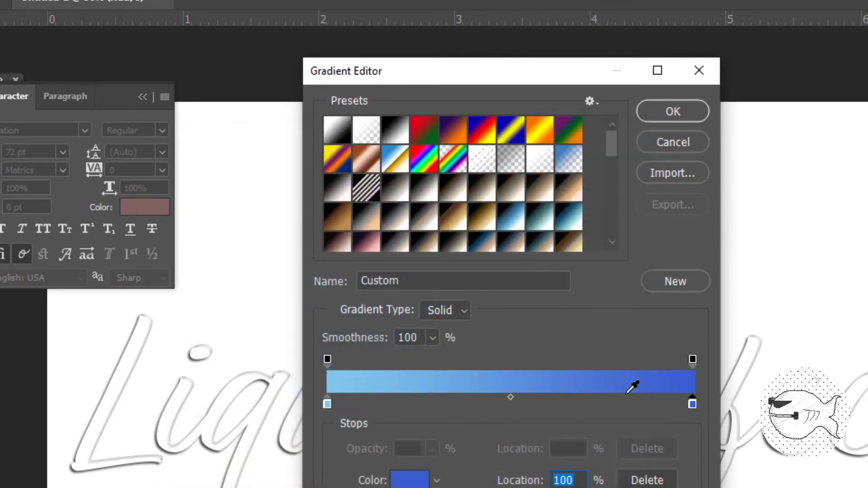
double_click(693, 404)
left_click_drag(446, 271, 446, 276)
left_click_drag(384, 221, 378, 206)
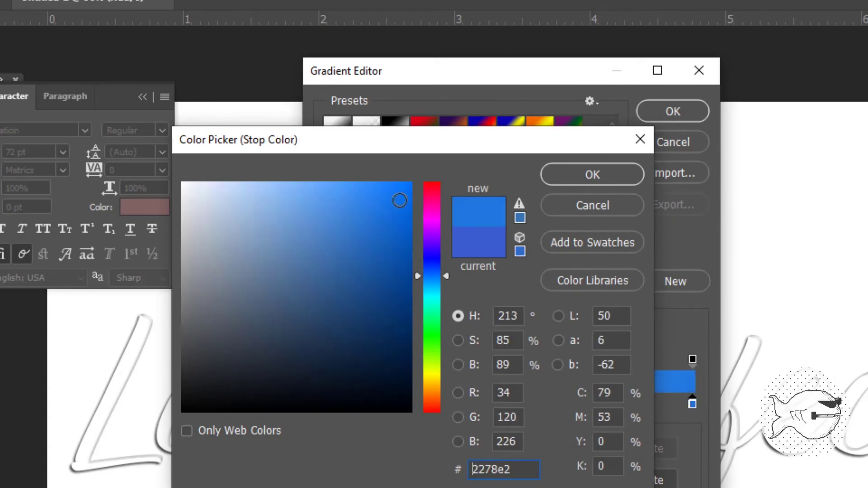
left_click(585, 174)
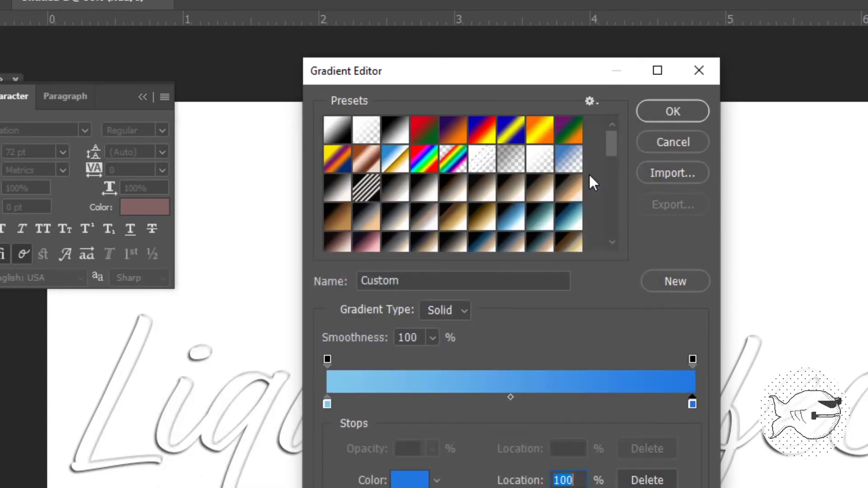
Add a colour stop near the middle of the gradient and give it a medium blue between the two end colours.
left_click(470, 403)
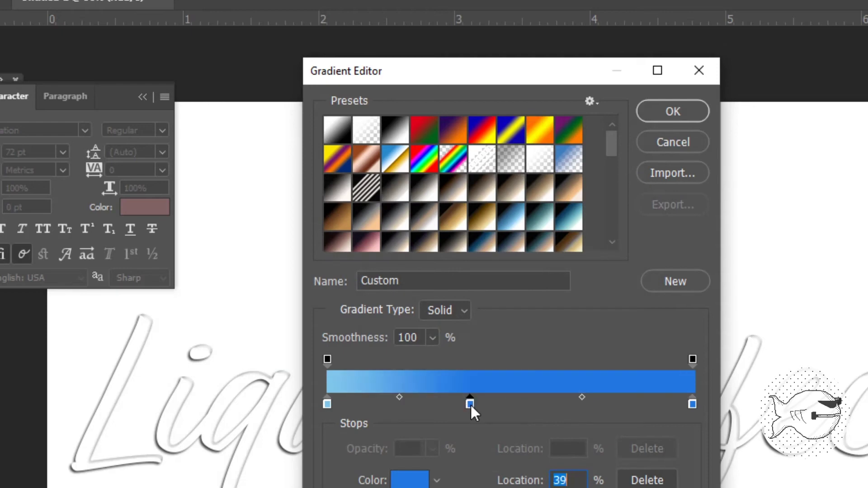
double_click(471, 404)
left_click(258, 244)
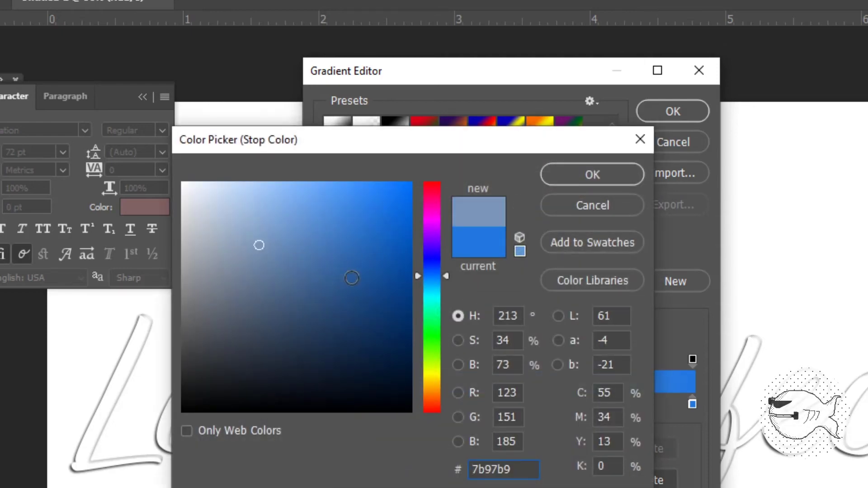
left_click(374, 200)
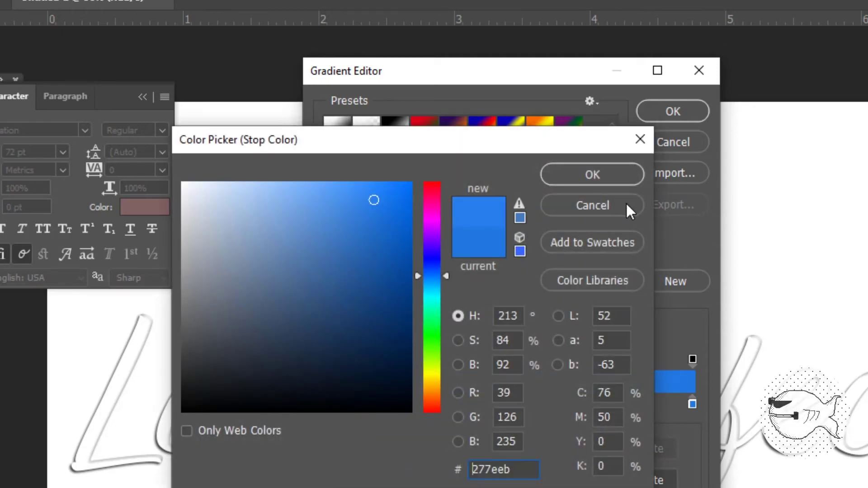
left_click(338, 213)
left_click(605, 171)
Move the middle colour stop to 51%, save the gradient as a new preset and accept it.
left_click_drag(470, 403, 514, 408)
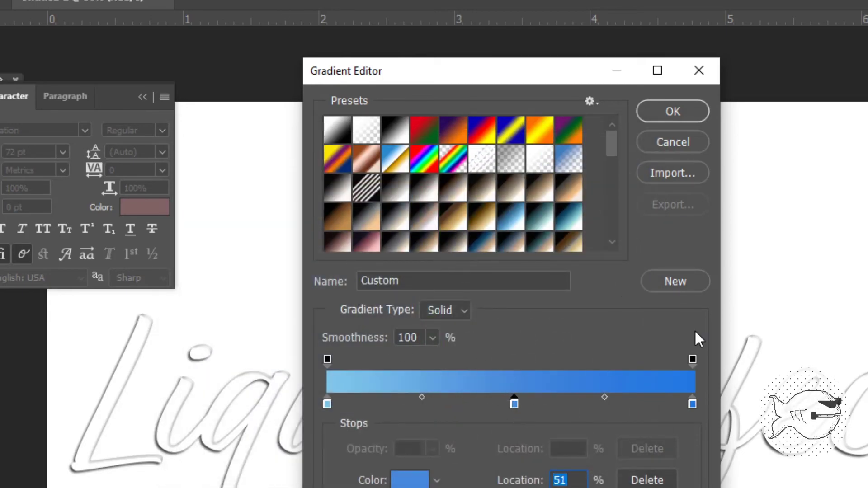
left_click(669, 282)
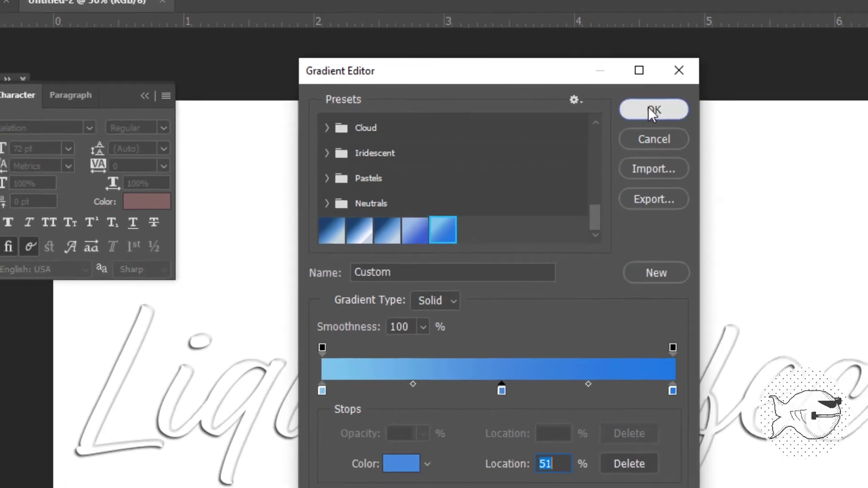
left_click(667, 112)
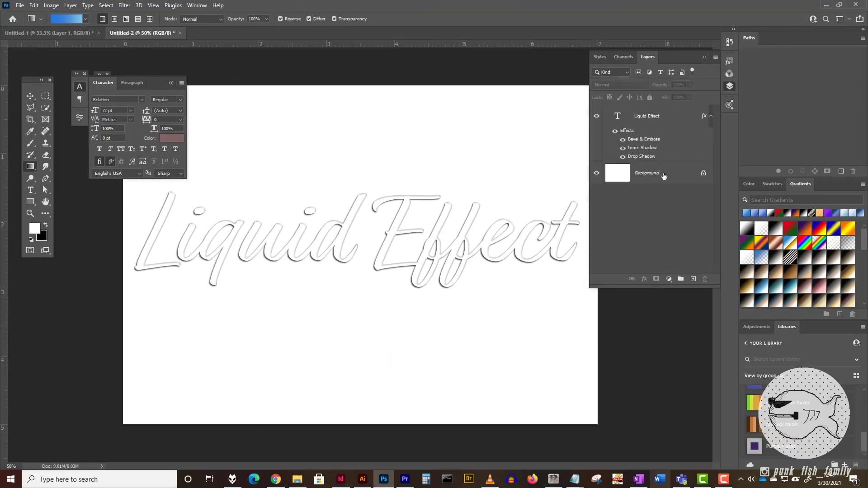
Add a gradient fill layer directly above the Background, using the newly saved three-stop blue preset.
left_click(664, 176)
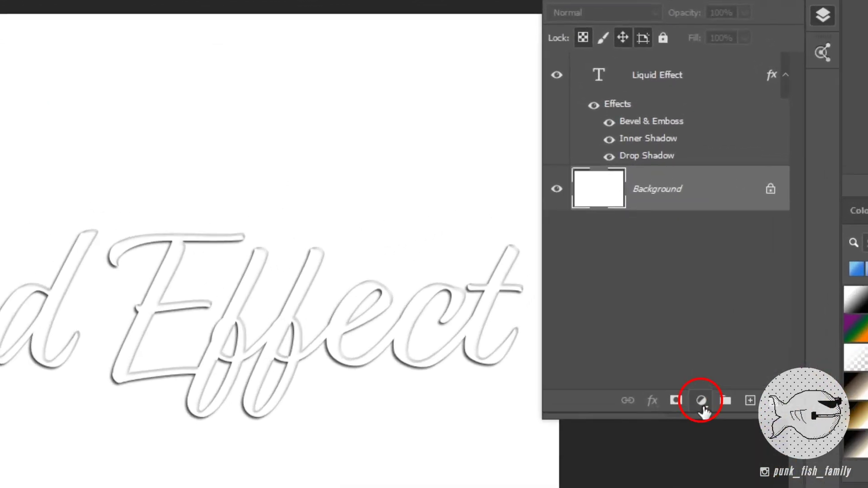
left_click(702, 404)
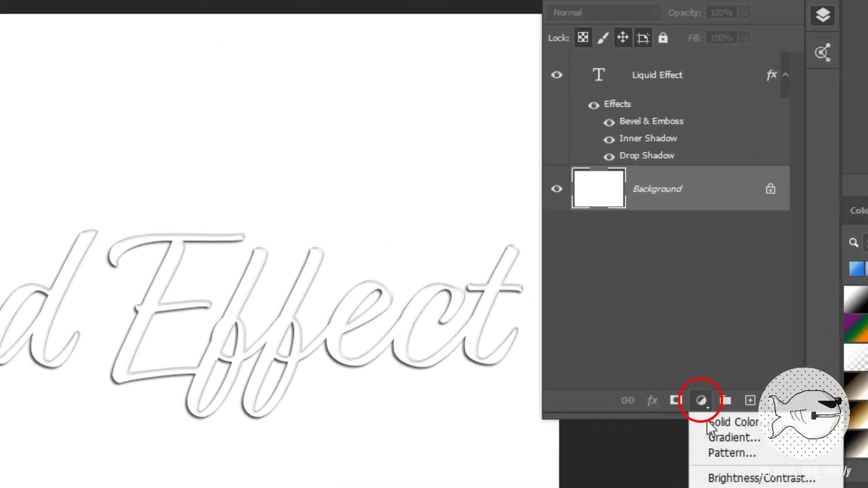
left_click(735, 438)
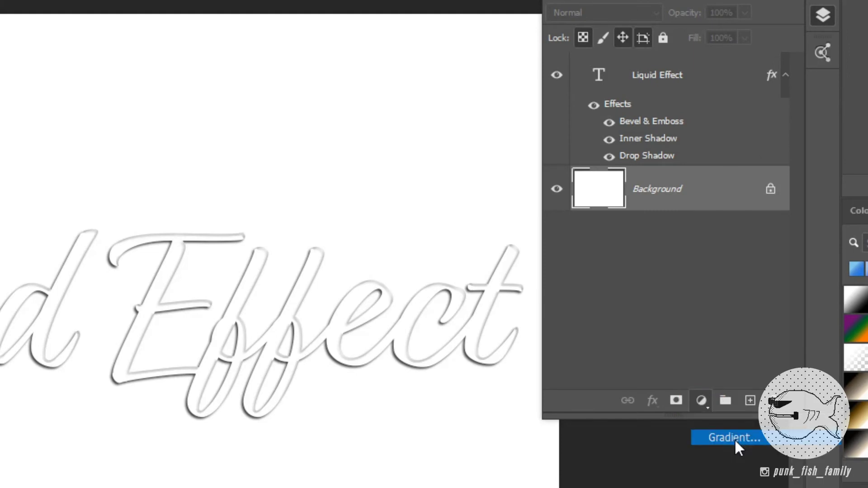
left_click(190, 58)
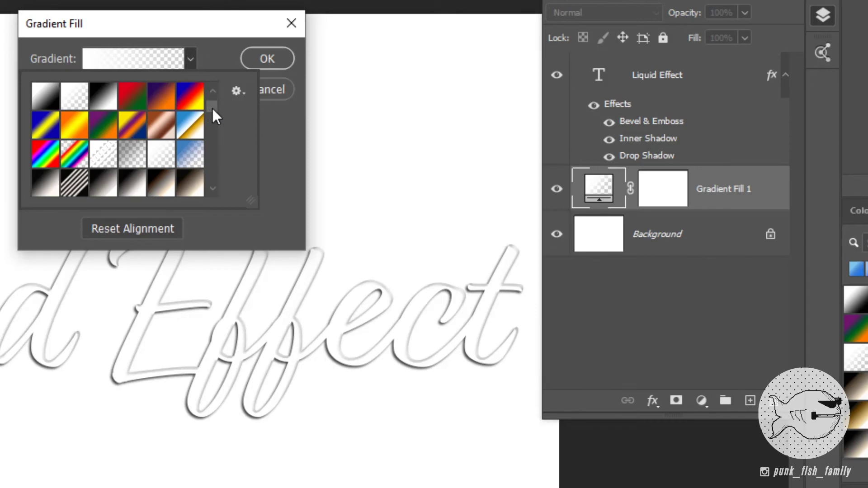
left_click_drag(212, 109, 193, 186)
left_click(159, 191)
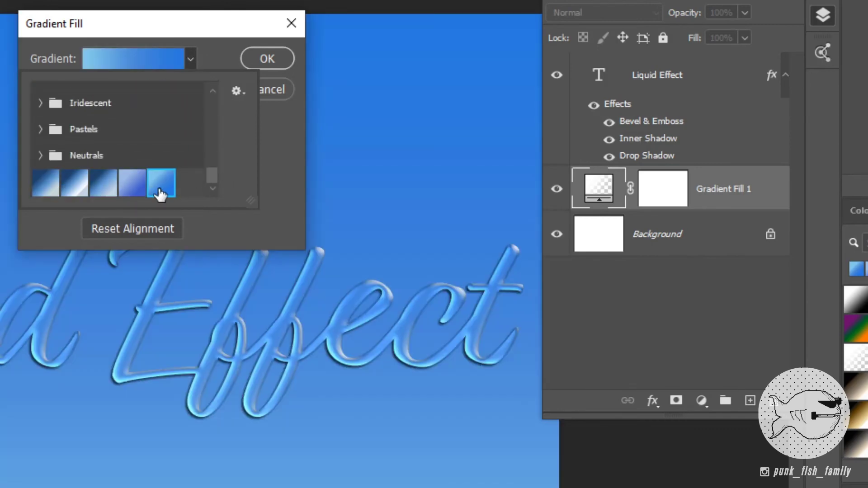
left_click(270, 59)
left_click(257, 58)
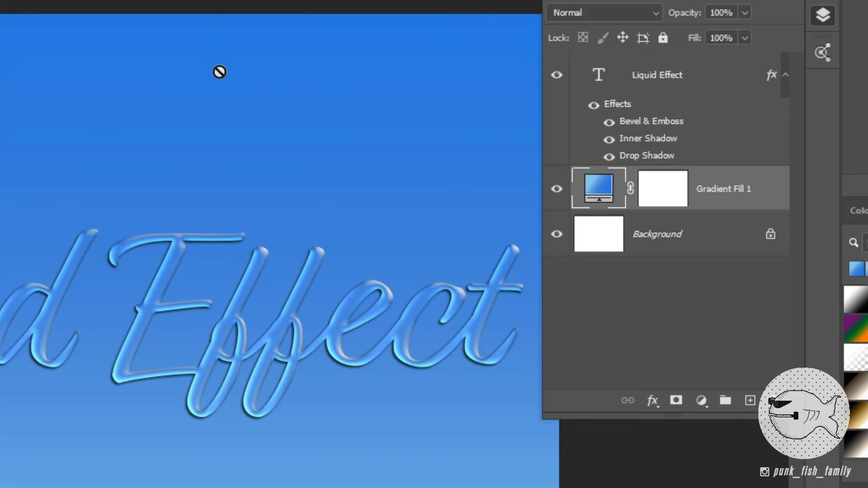
Reopen the gradient fill layer's settings and rotate the gradient to an angle of 44.2°.
double_click(596, 198)
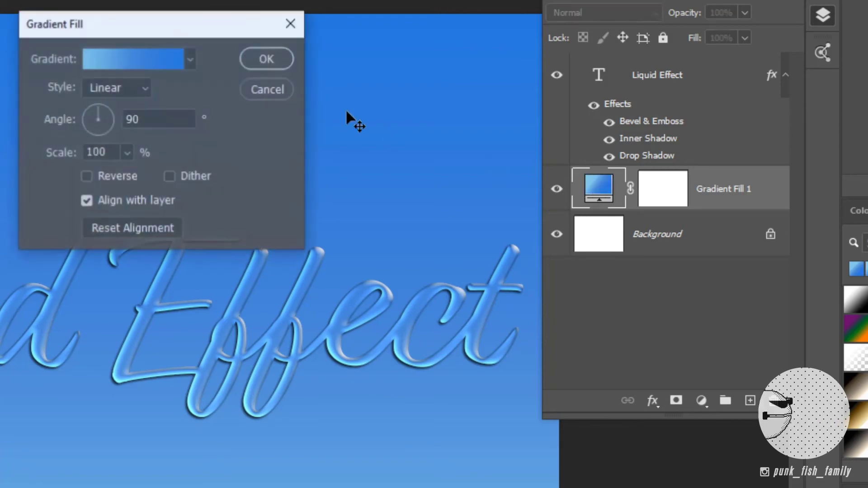
left_click_drag(101, 108, 109, 110)
left_click(107, 117)
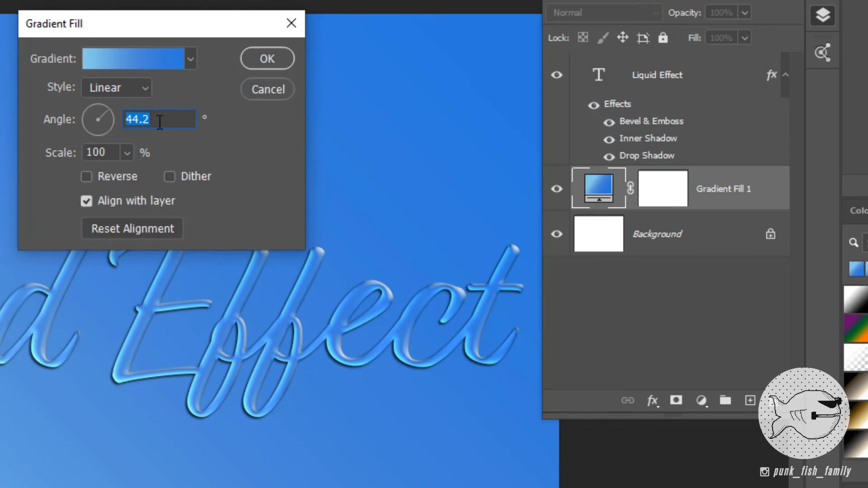
Preview the Radial and Angle gradient styles, return to Linear and apply the gradient fill settings.
left_click(140, 89)
left_click(116, 123)
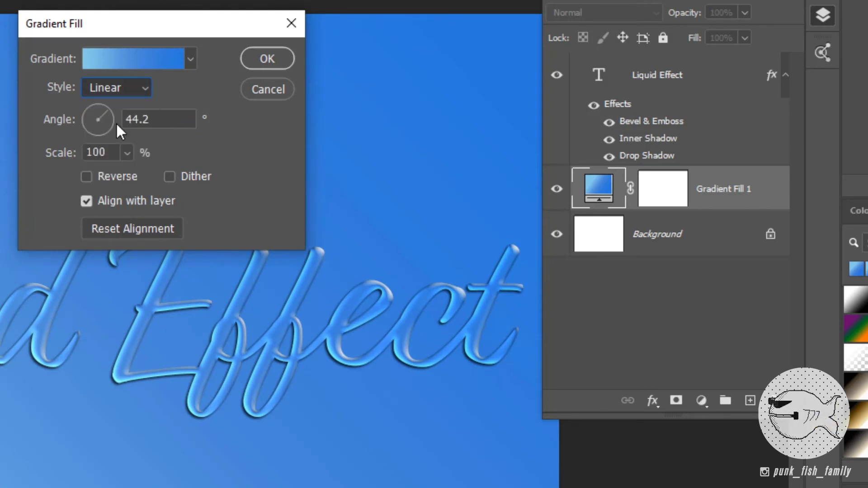
left_click(148, 88)
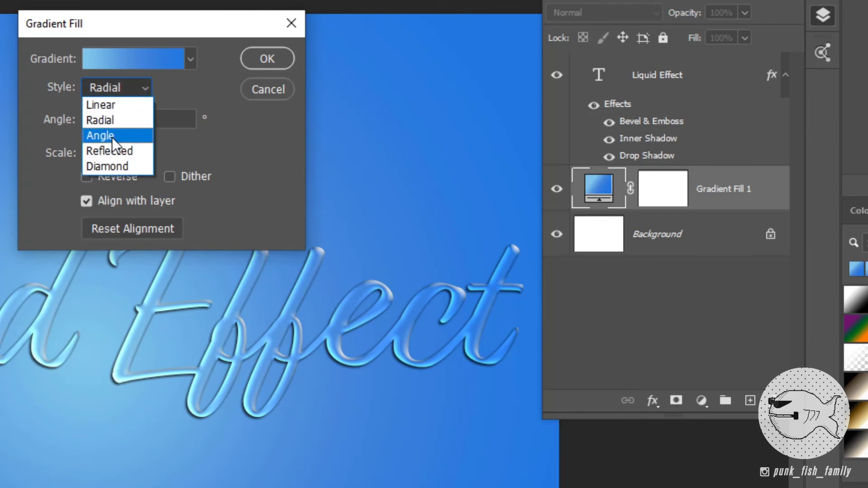
left_click(113, 136)
left_click(132, 83)
left_click(123, 105)
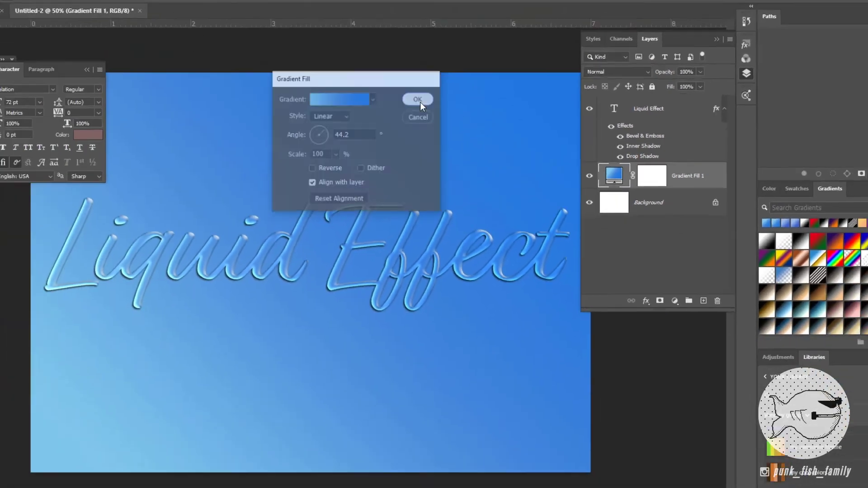
left_click(271, 60)
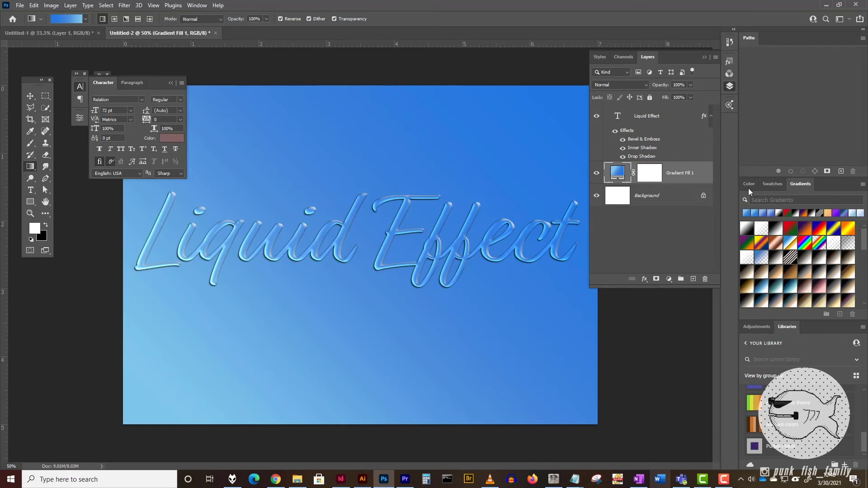
Select the Liquid Effect text layer, show the Styles panel and detach the Layers panel so both are visible.
left_click(654, 117)
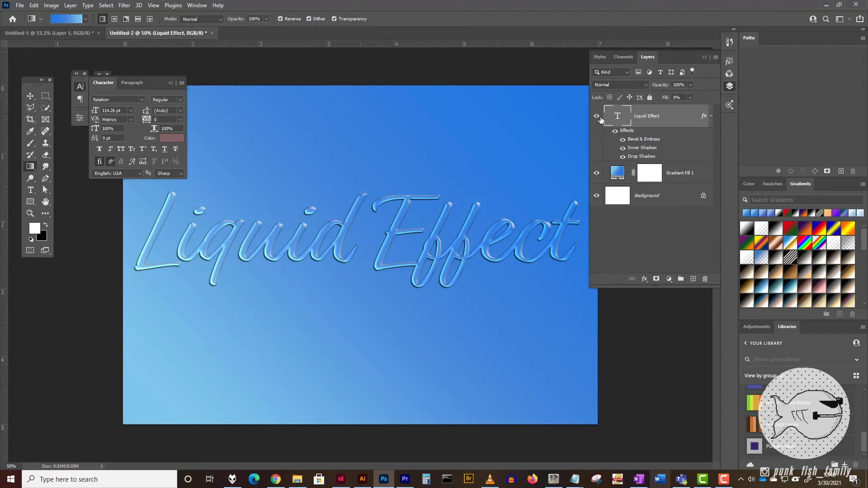
left_click(198, 6)
left_click(200, 299)
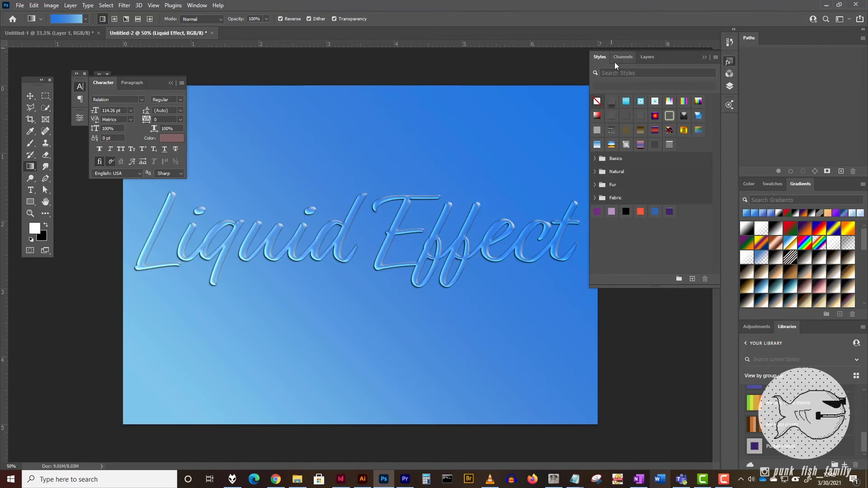
left_click_drag(647, 56, 456, 60)
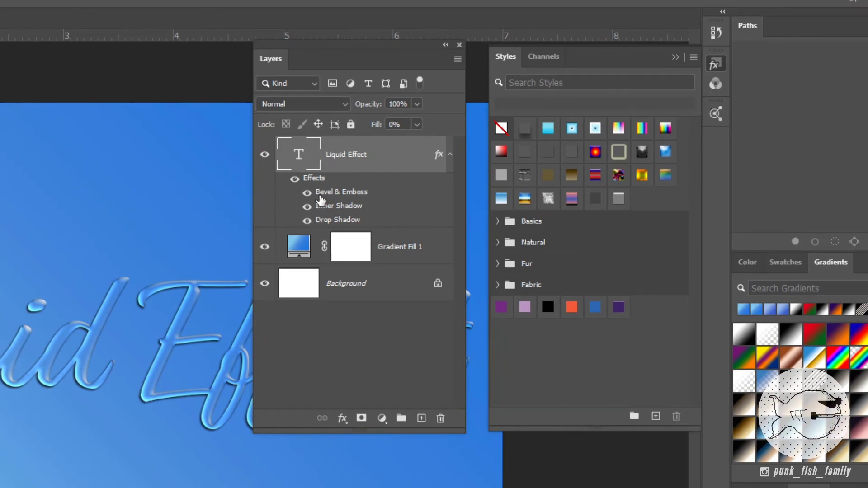
Save the text layer's effects and blending options as a new style named "Liquid Effect" in the current library, and collapse the Layers panel.
left_click(657, 416)
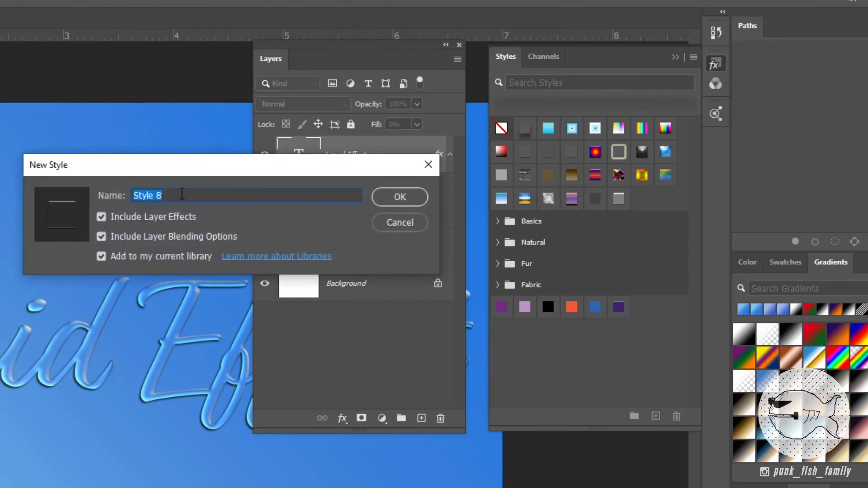
type("Water Effect")
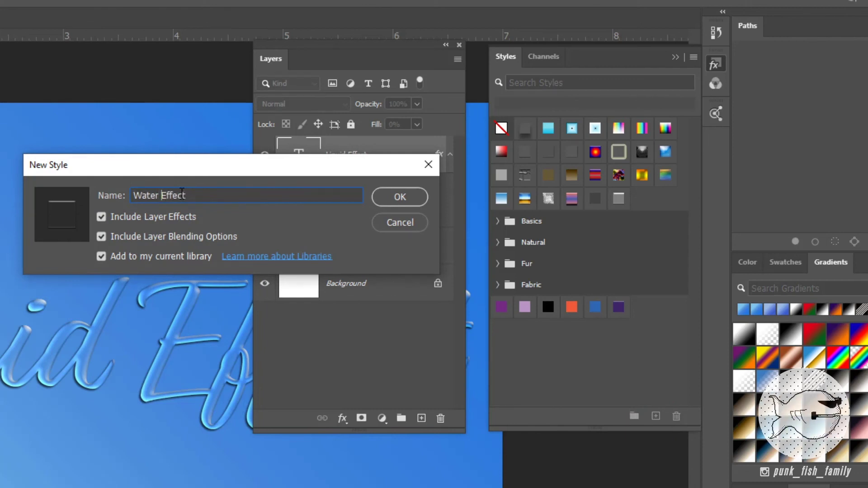
key("shift+Home")
type("Liquid")
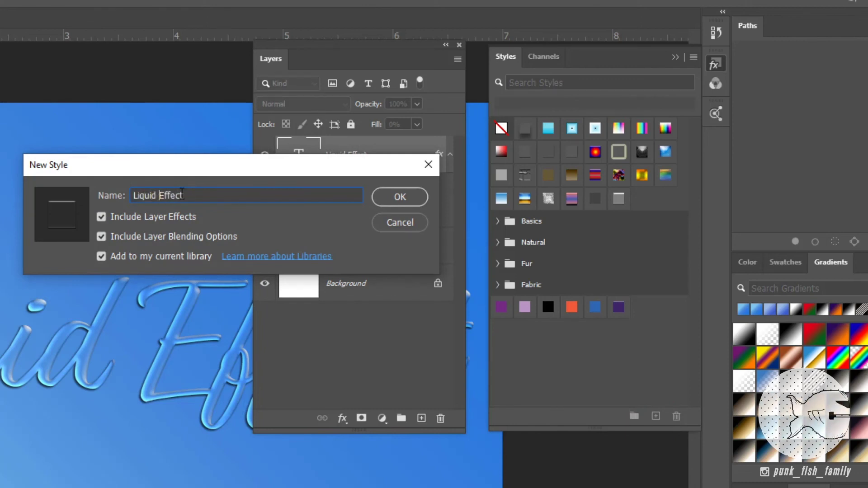
left_click(392, 197)
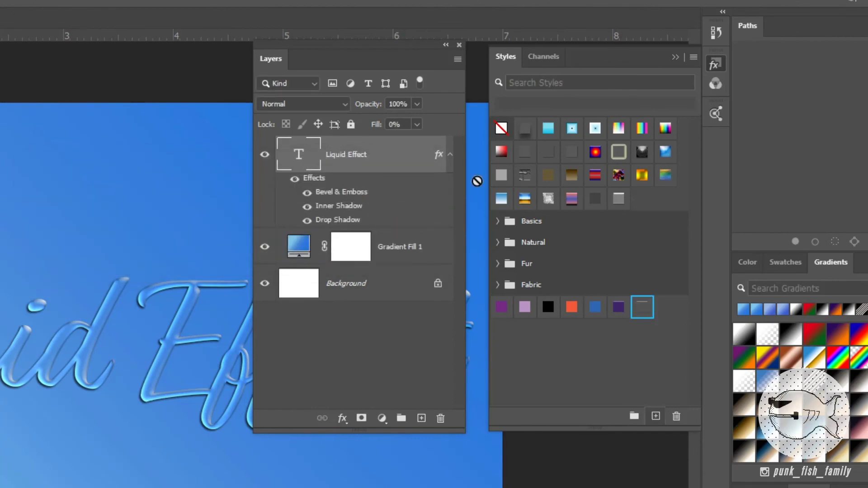
left_click(446, 45)
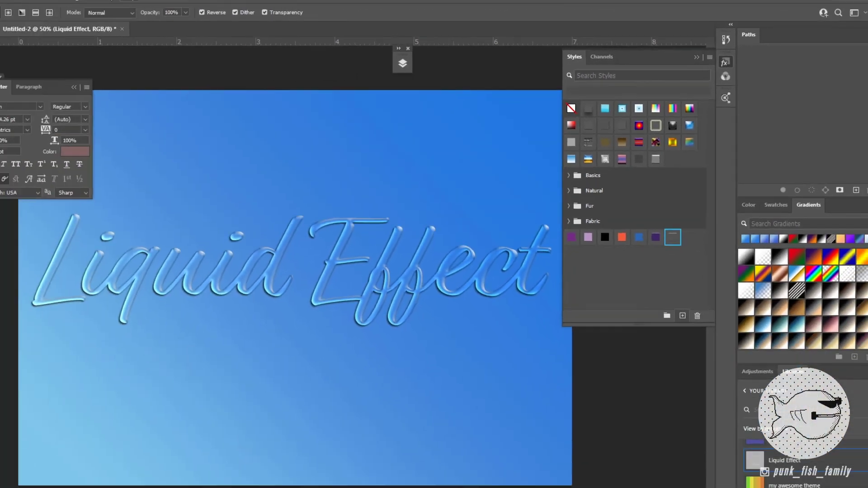
Show the Layers panel, group it with the Styles panel and add a new empty layer above the Liquid Effect text layer.
left_click(197, 6)
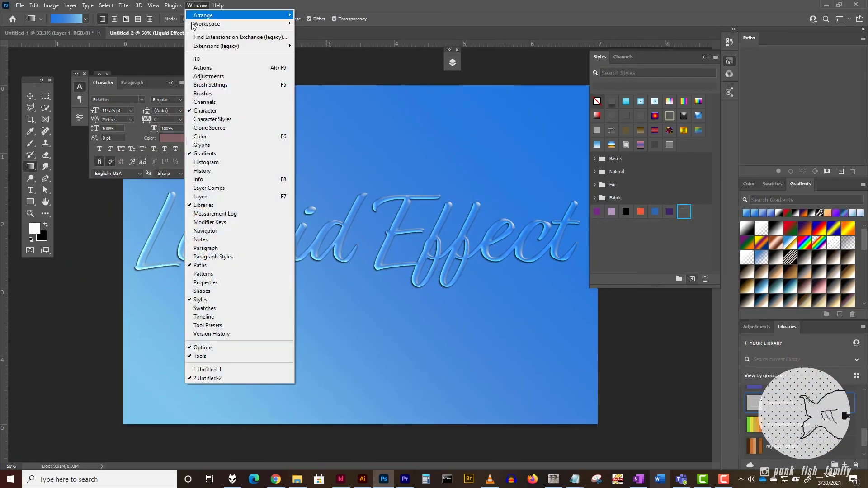
left_click(218, 199)
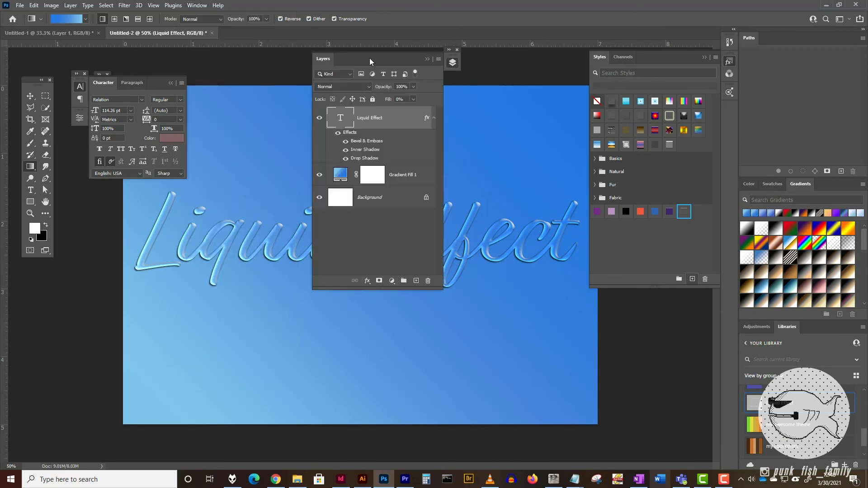
left_click_drag(323, 60, 636, 58)
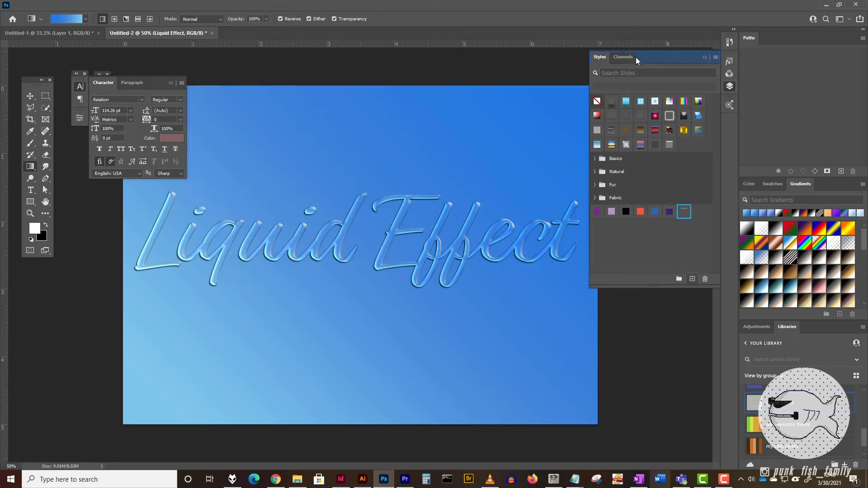
left_click(693, 279)
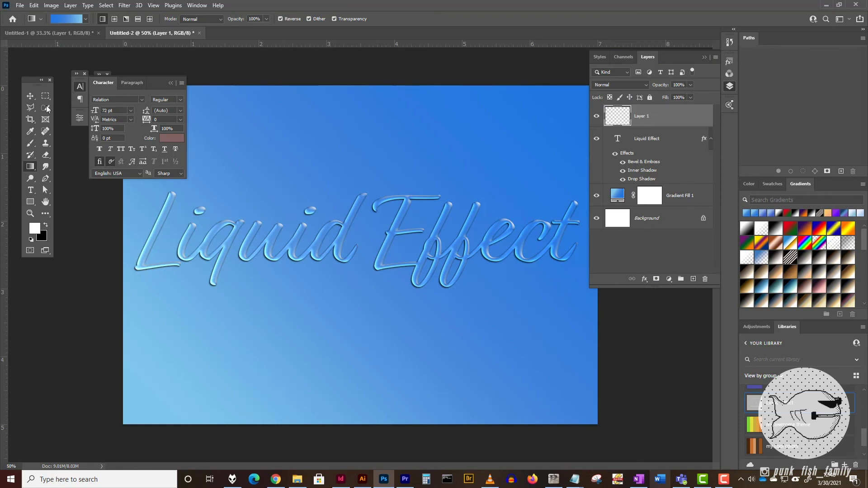
Paint several white wavy strokes above and below the text on the new layer with the size 40 brush.
key("b")
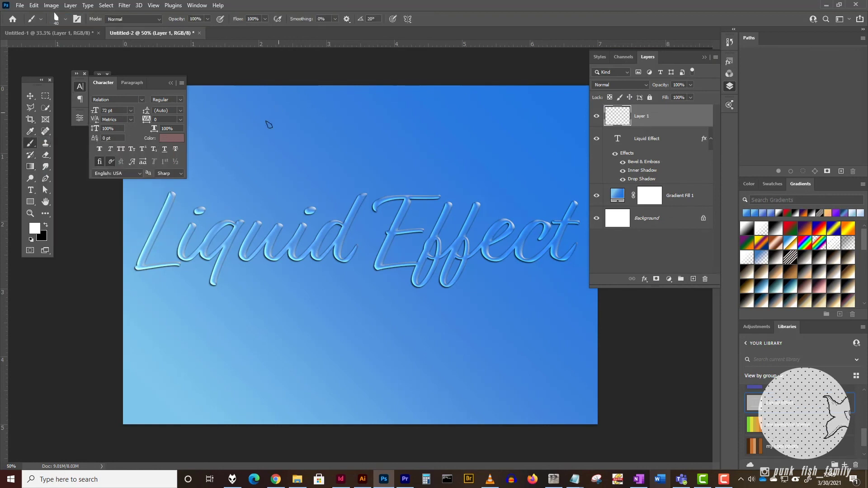
mouse_move(241, 327)
left_mouse_down()
mouse_move(278, 344)
mouse_move(389, 312)
mouse_move(460, 331)
left_mouse_up()
left_click_drag(510, 156, 292, 165)
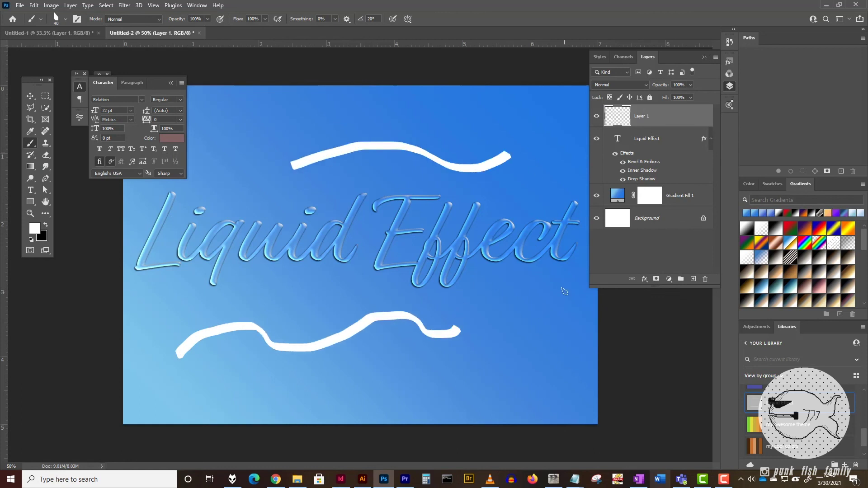
left_click_drag(564, 291, 477, 373)
mouse_move(338, 390)
left_mouse_down()
mouse_move(386, 372)
mouse_move(407, 385)
left_mouse_up()
left_click_drag(340, 302, 269, 288)
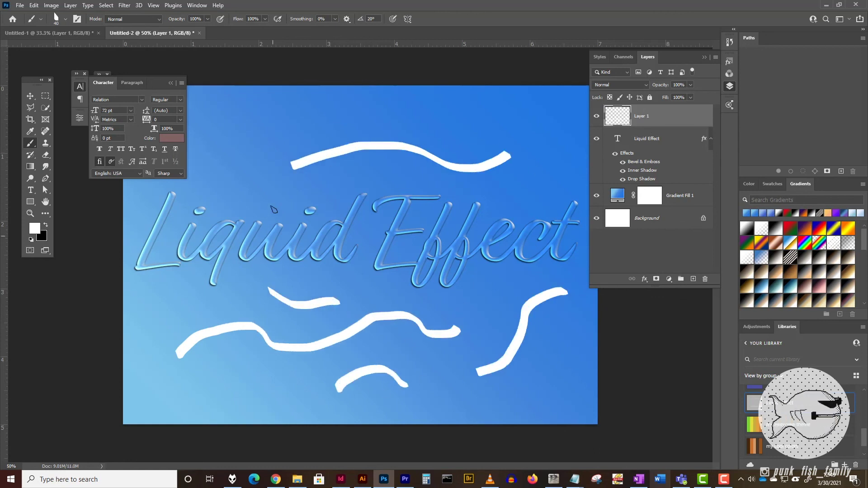
left_click_drag(244, 161, 340, 128)
left_click_drag(256, 120, 204, 135)
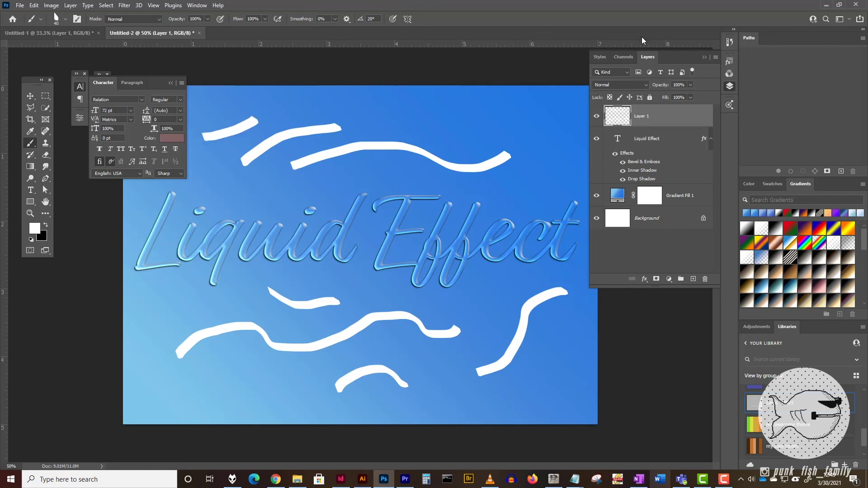
Apply the saved Liquid Effect style to the brush stroke layer and bring the Layers panel back into view.
left_click(599, 57)
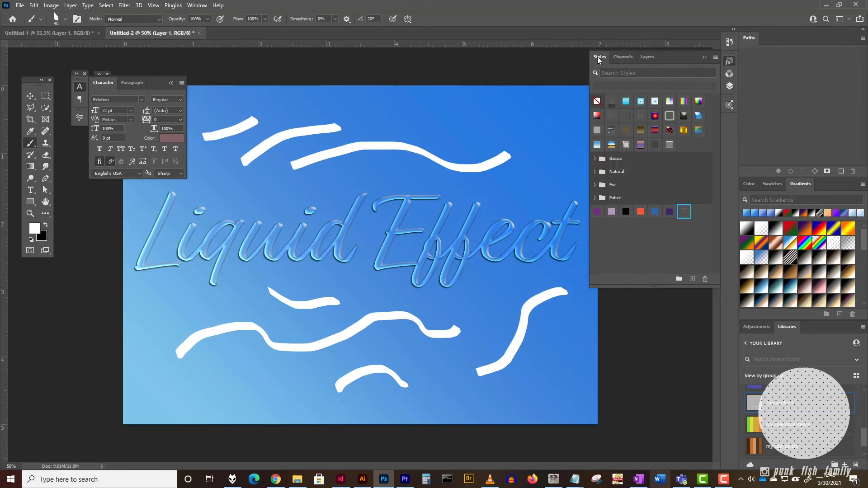
left_click(682, 215)
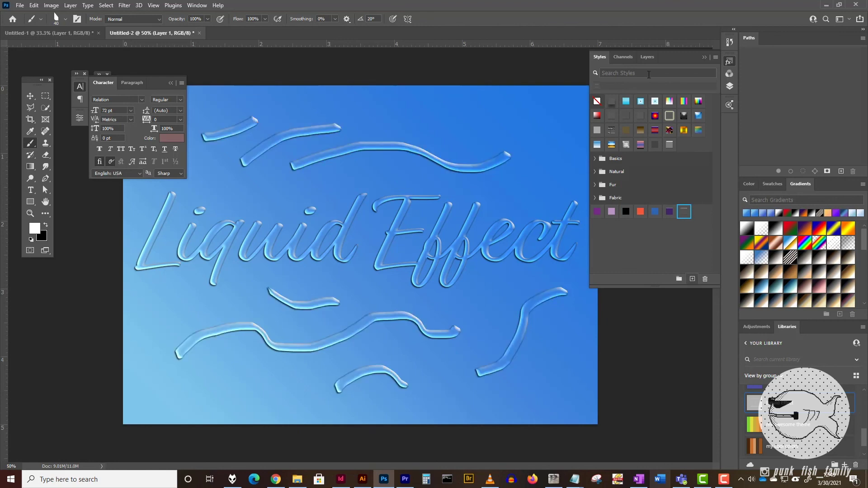
left_click(647, 57)
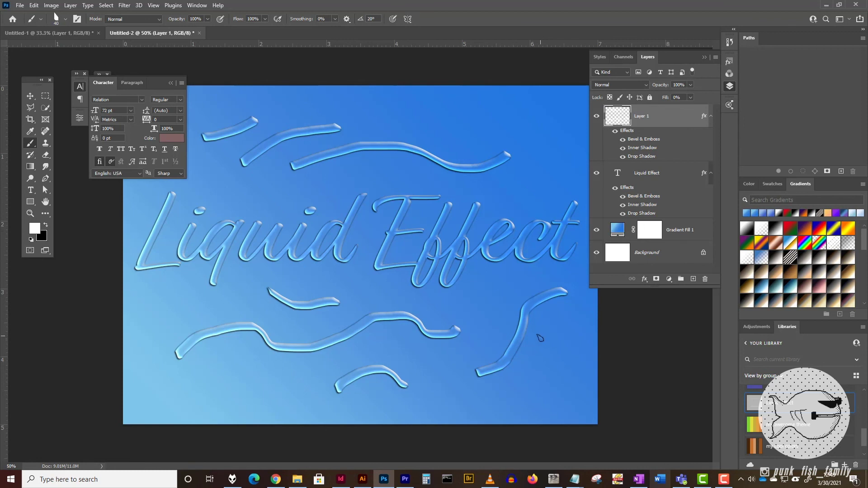
Paint more wavy strokes on the styled layer in the empty areas above, below and beside the text.
mouse_move(557, 331)
left_mouse_down()
mouse_move(555, 393)
mouse_move(544, 400)
left_mouse_up()
left_click_drag(466, 311, 492, 303)
left_click_drag(480, 132, 413, 114)
left_click_drag(361, 109, 389, 109)
left_click_drag(541, 115, 514, 115)
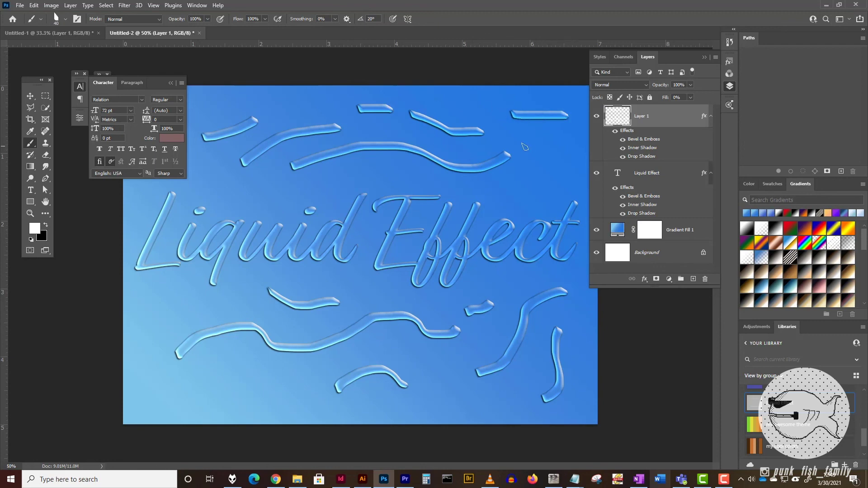
mouse_move(524, 145)
left_mouse_down()
mouse_move(560, 167)
mouse_move(502, 200)
left_mouse_up()
left_click_drag(189, 307, 135, 337)
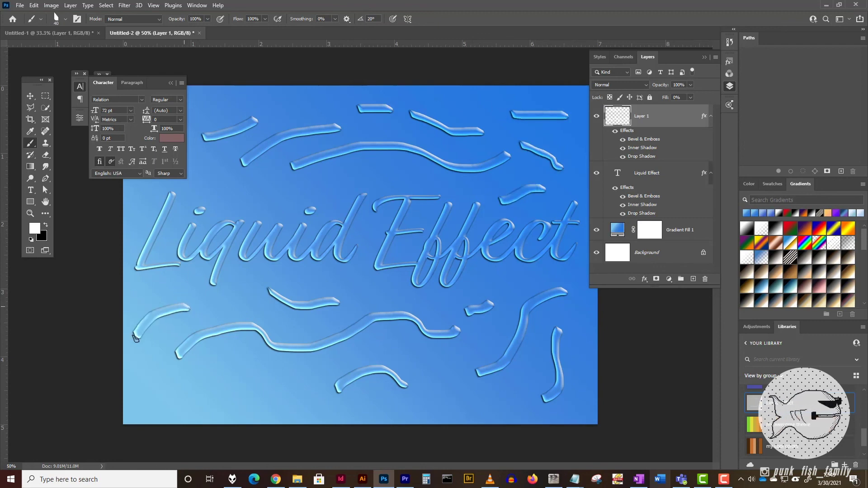
left_click_drag(150, 404, 323, 382)
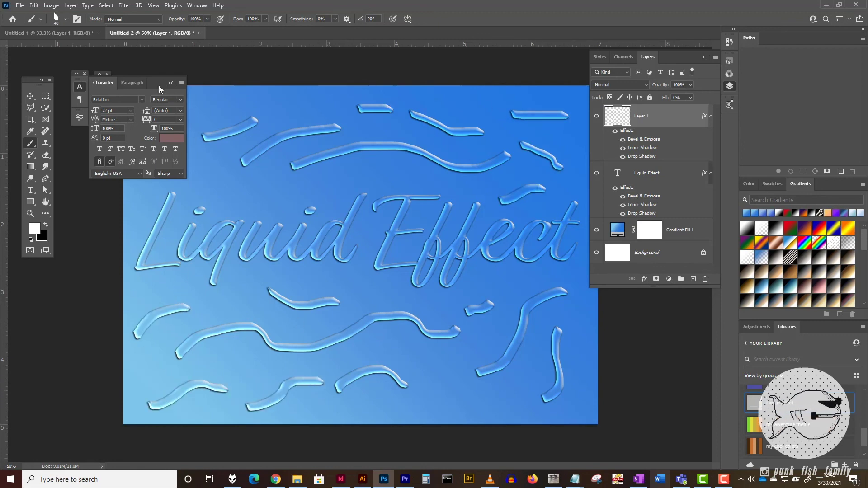
Collapse the Character panel and fill the uncovered area above the text with more short wavy strokes.
left_click(172, 83)
mouse_move(193, 121)
left_mouse_down()
mouse_move(133, 164)
mouse_move(223, 177)
left_mouse_up()
left_click_drag(275, 114, 330, 116)
left_click_drag(263, 188, 351, 173)
left_click_drag(392, 177, 428, 181)
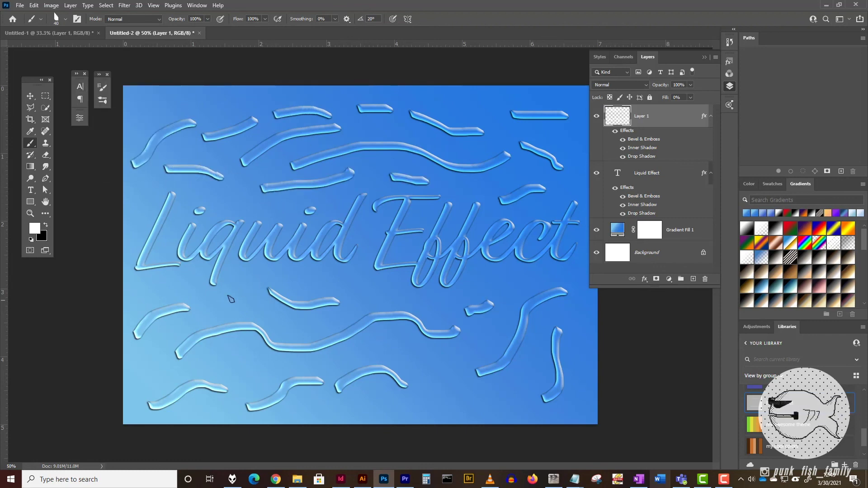